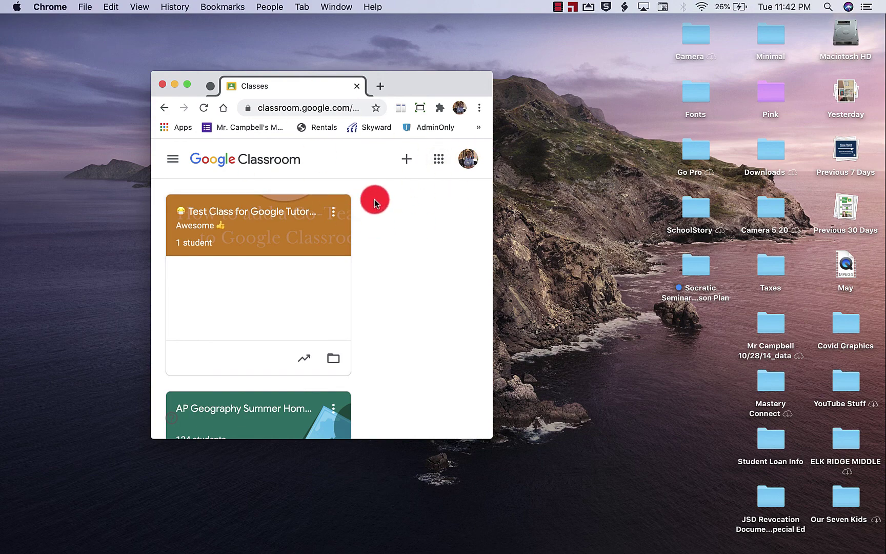
Shift the Classroom window slightly left, minimize it to the Dock, and restore it
drag(431, 90, 395, 91)
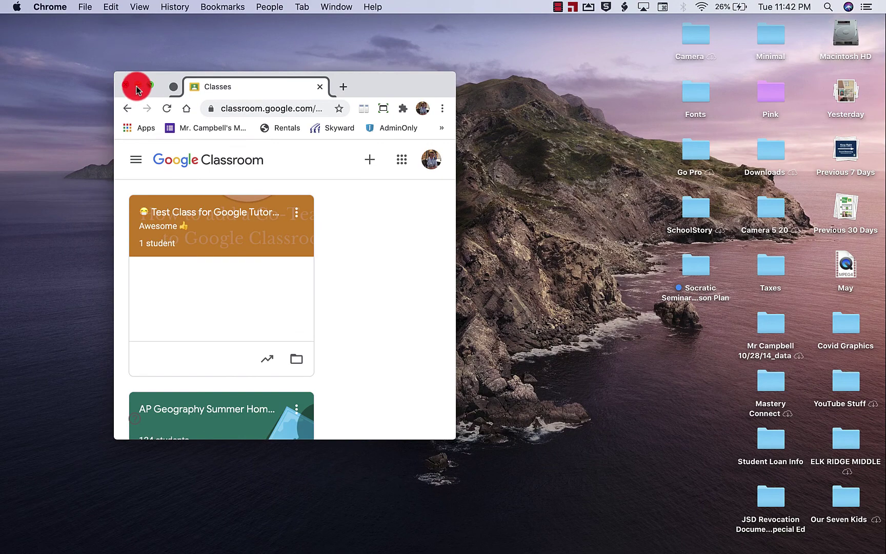
click(137, 86)
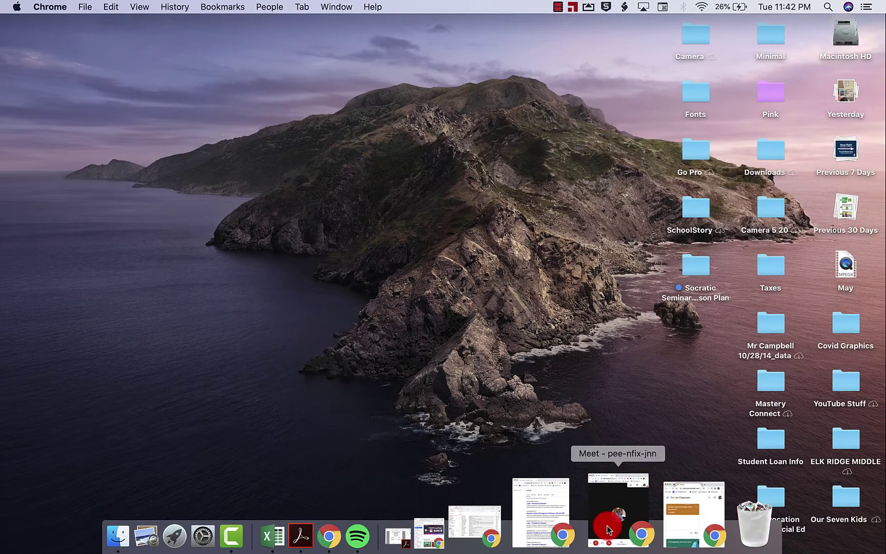
click(642, 522)
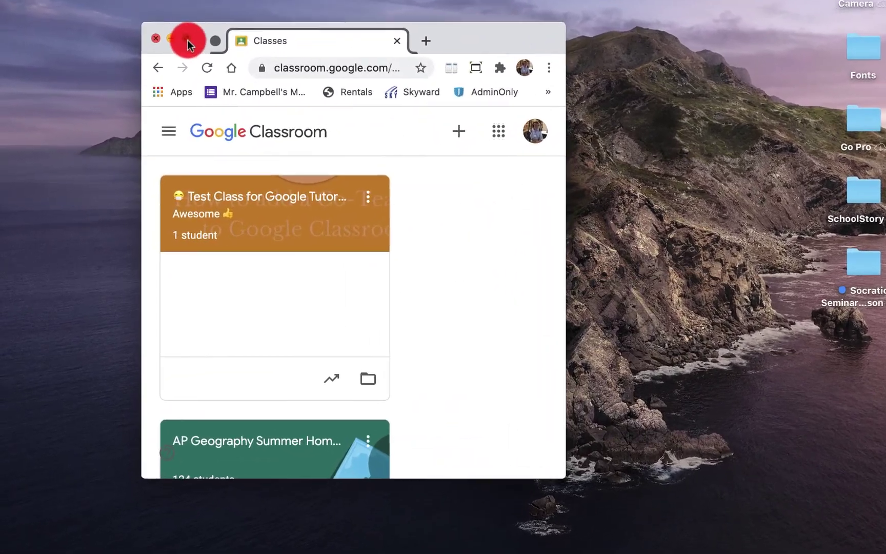
mouse_move(188, 39)
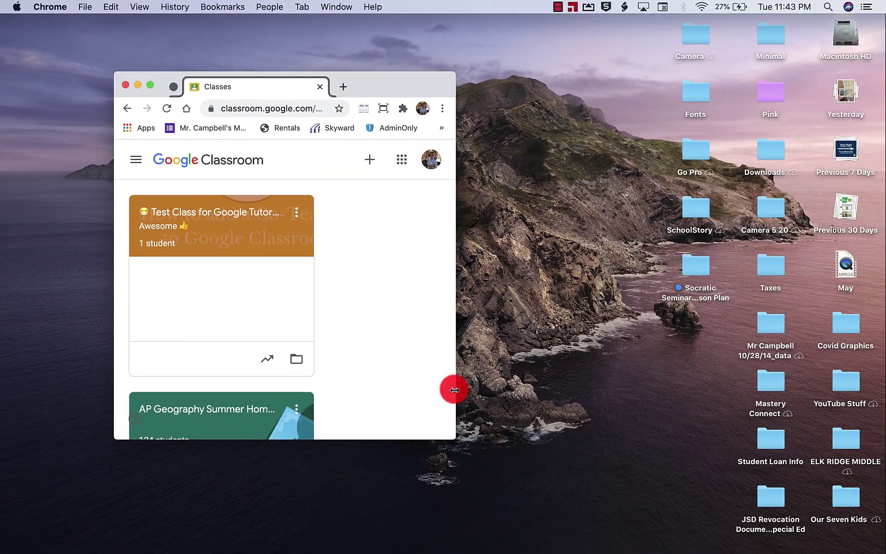
Stretch the Classroom window to the screen edges, move it down-left, and extend its top to the menu bar
double_click(454, 435)
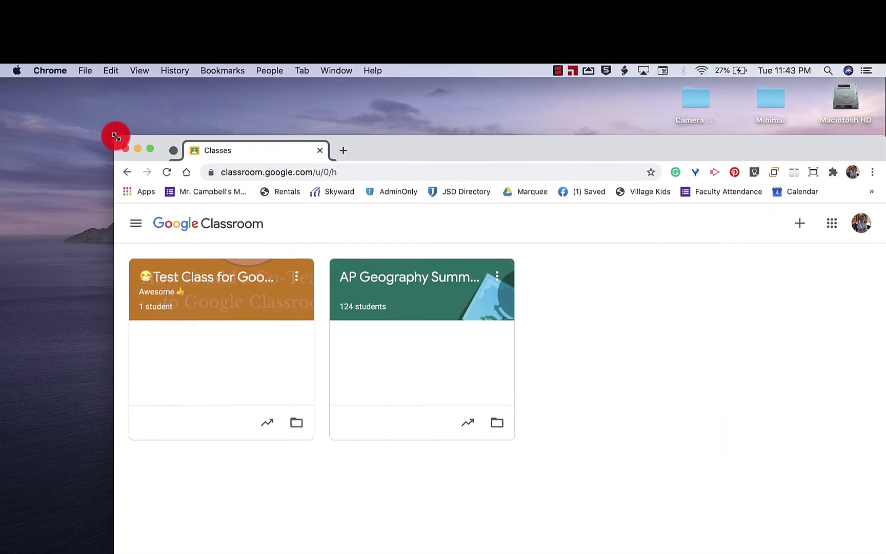
double_click(116, 137)
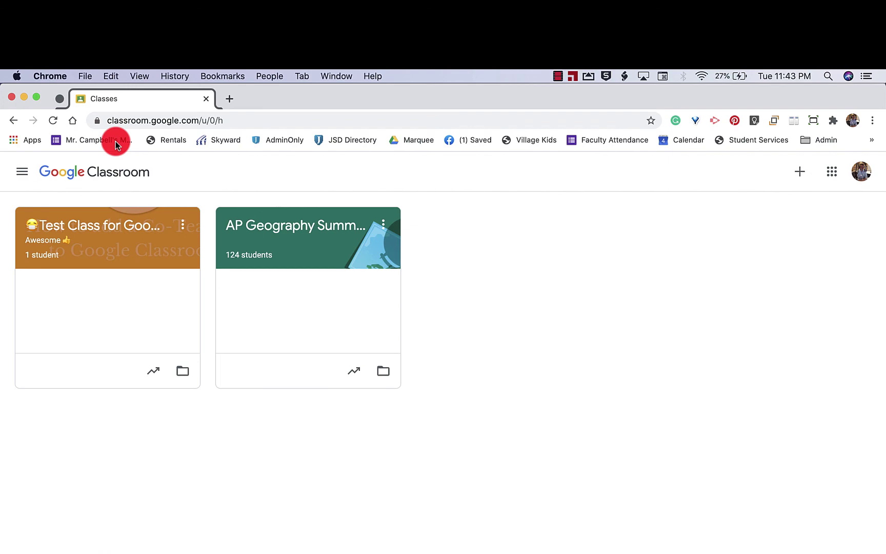
drag(28, 90, 92, 138)
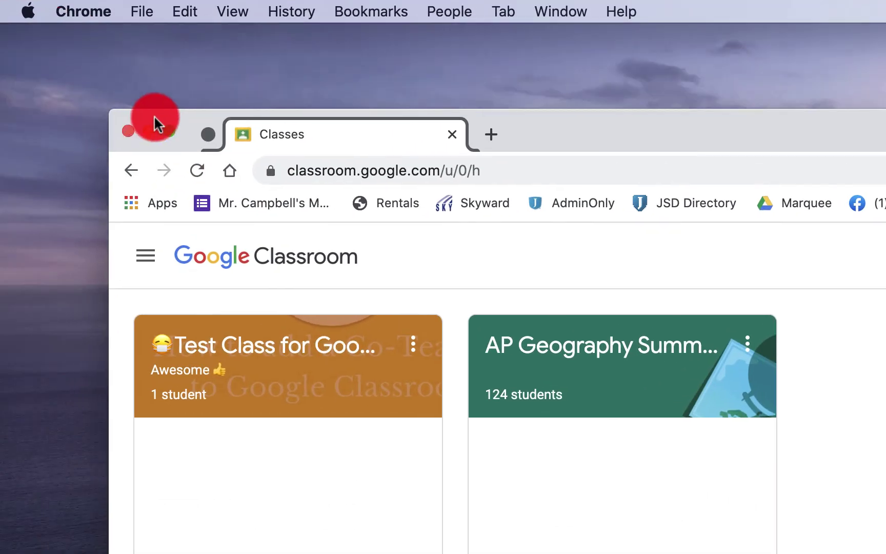
drag(154, 116, 29, 183)
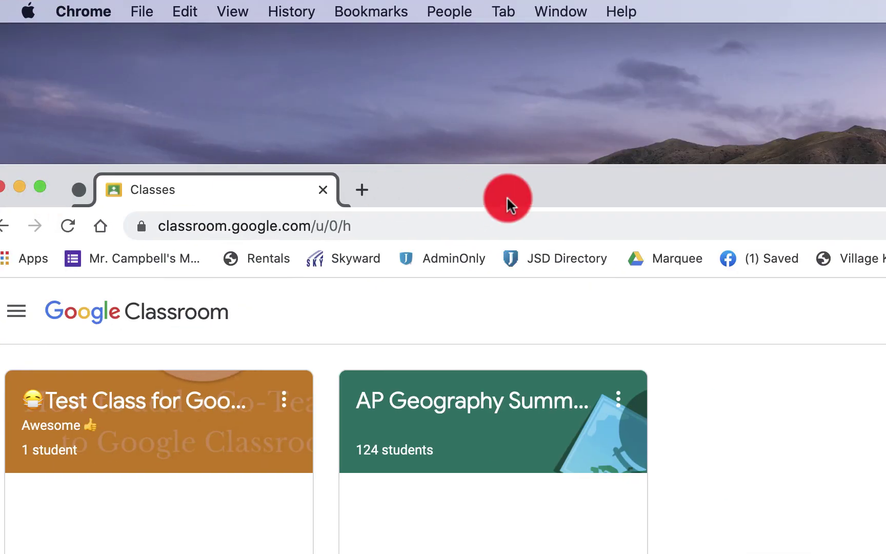
double_click(667, 163)
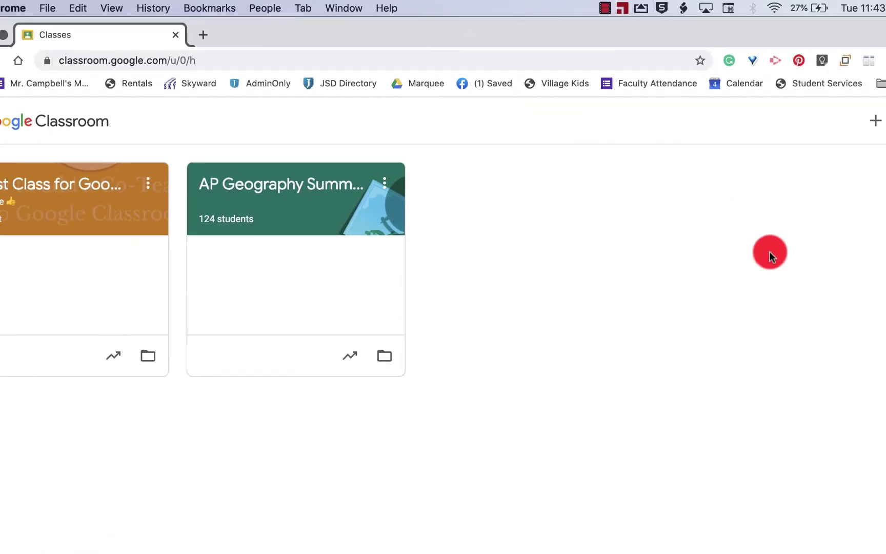
Narrow and shrink the window, then zoom it back to fill the screen with both class cards
drag(872, 275, 335, 267)
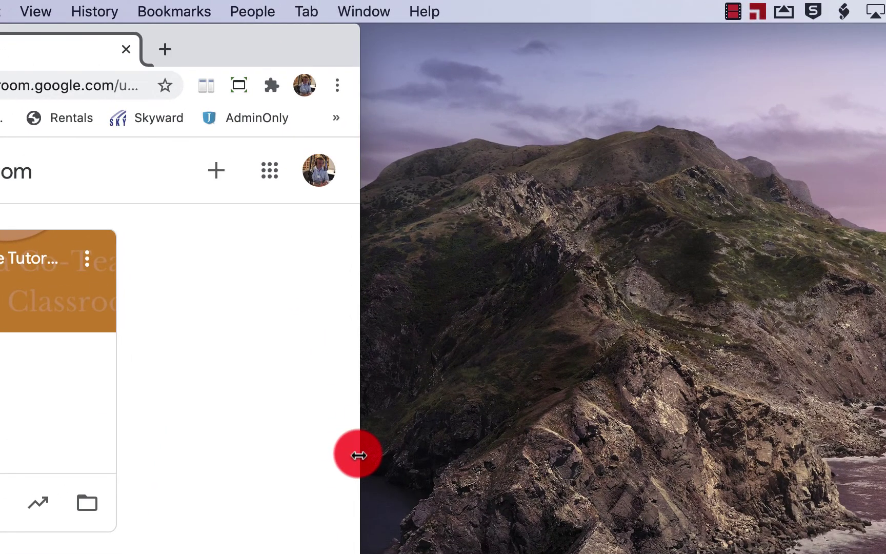
double_click(358, 455)
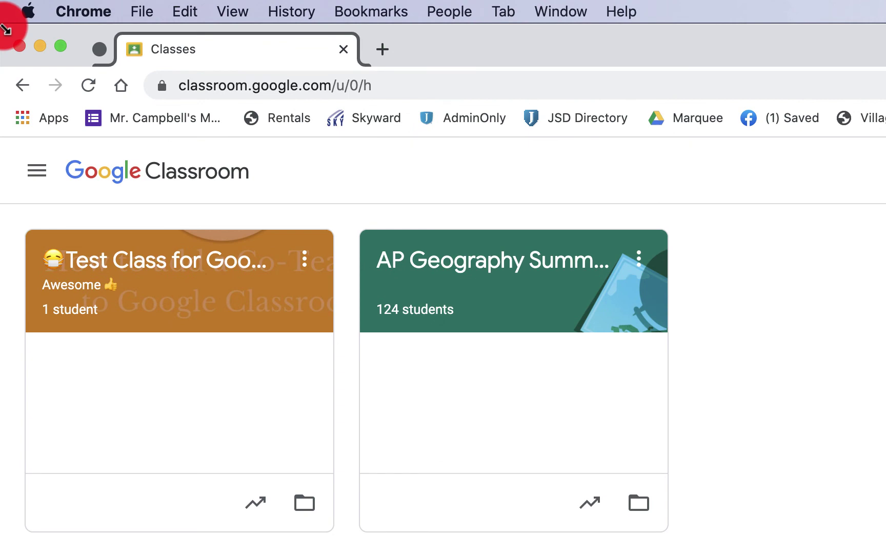
drag(6, 29, 778, 543)
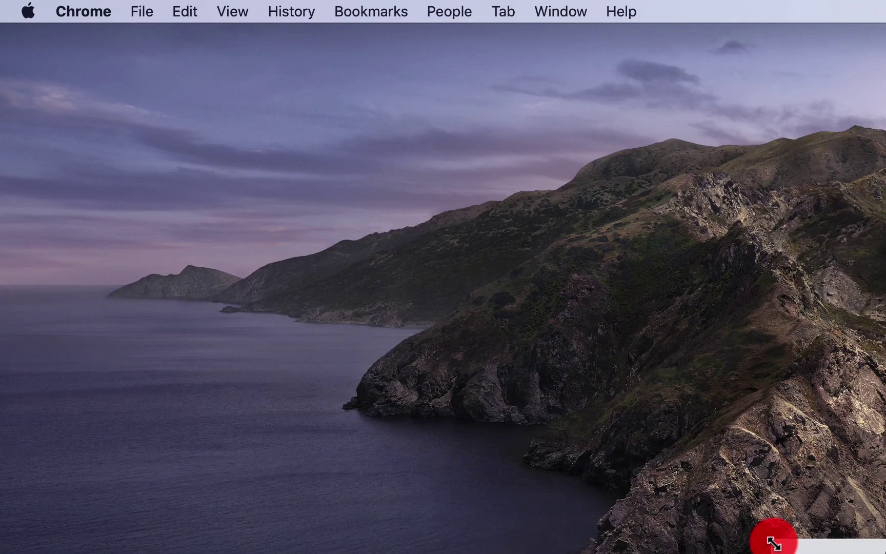
click(773, 524)
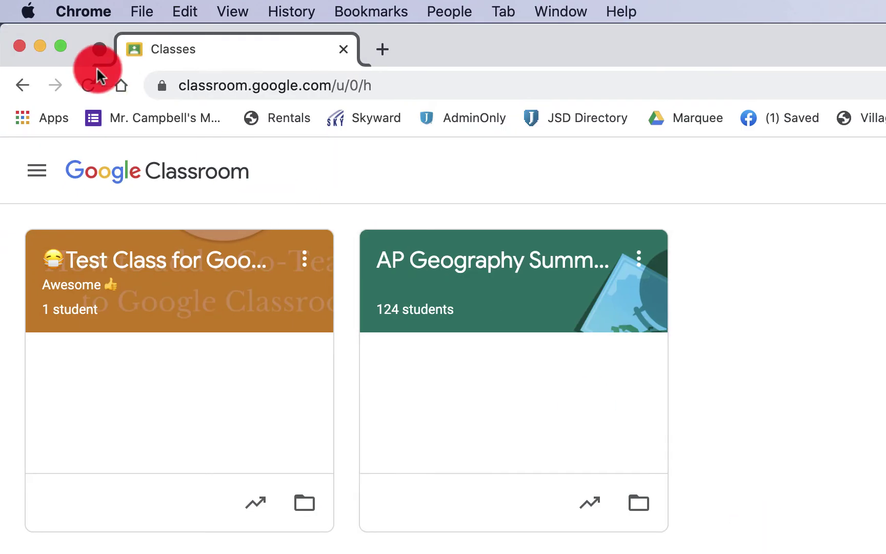
drag(482, 24, 487, 54)
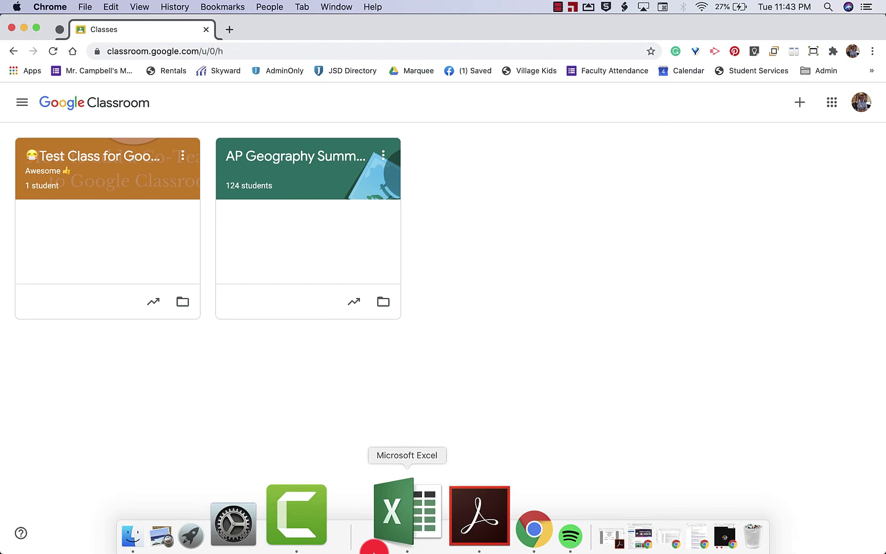
mouse_move(547, 538)
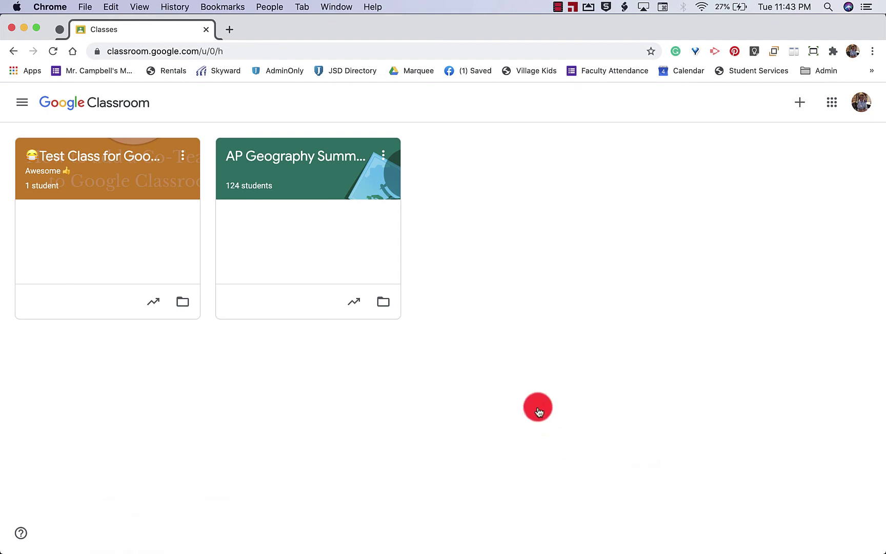
mouse_move(62, 47)
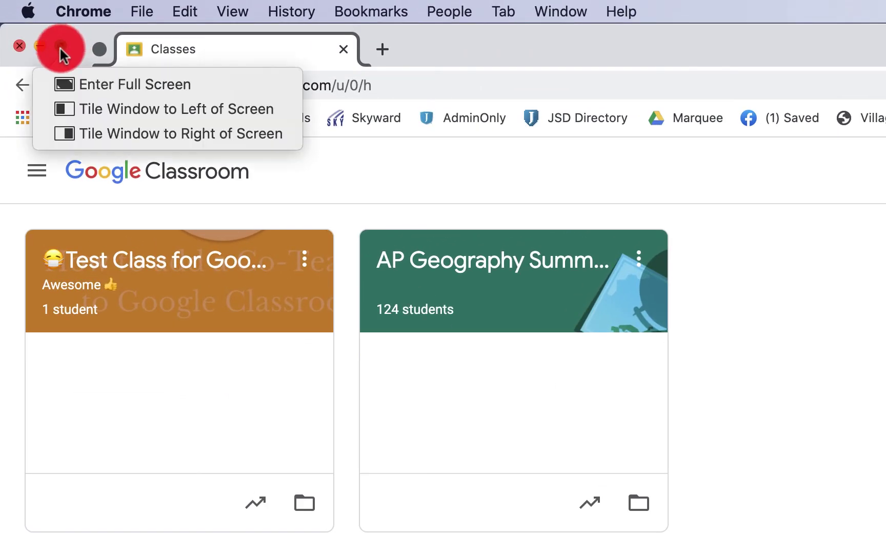
click(59, 47)
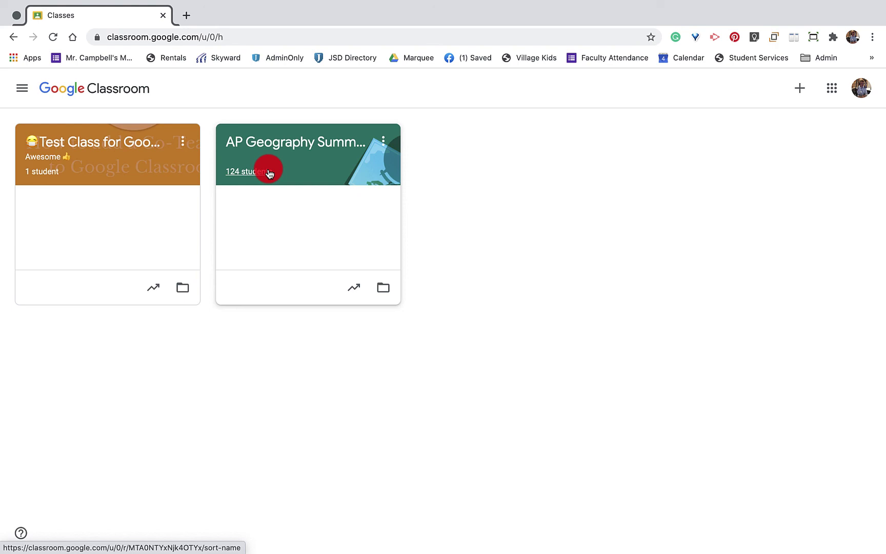
mouse_move(227, 5)
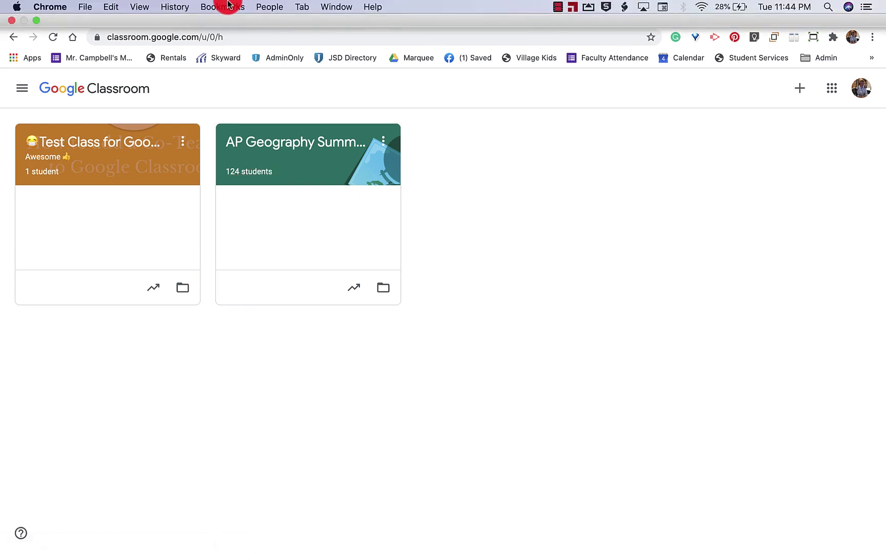
click(36, 21)
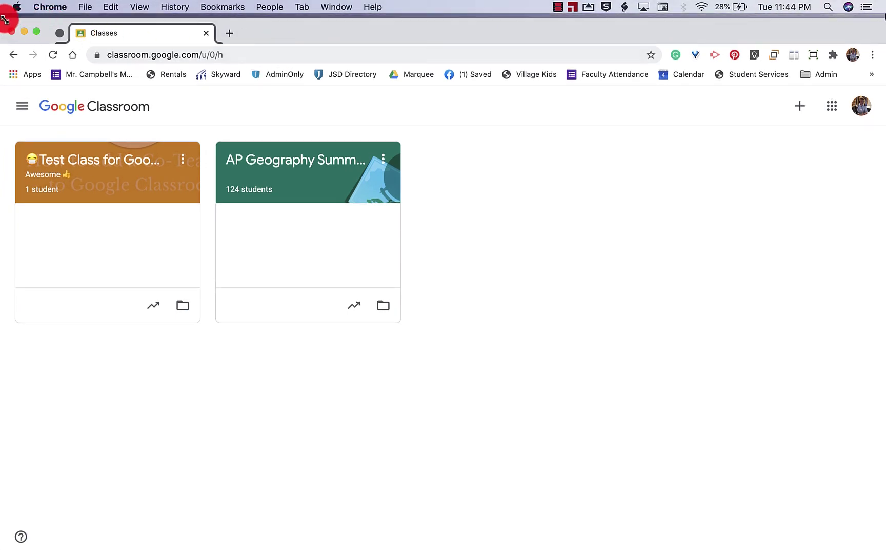
Shrink the Classroom window, move it to the upper left, and narrow it evenly from both sides
drag(5, 20, 485, 211)
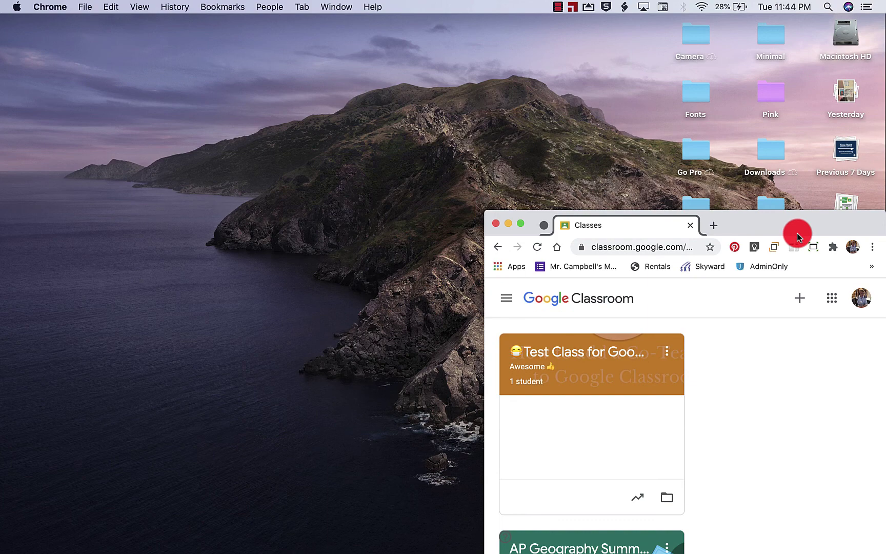
drag(796, 233, 408, 73)
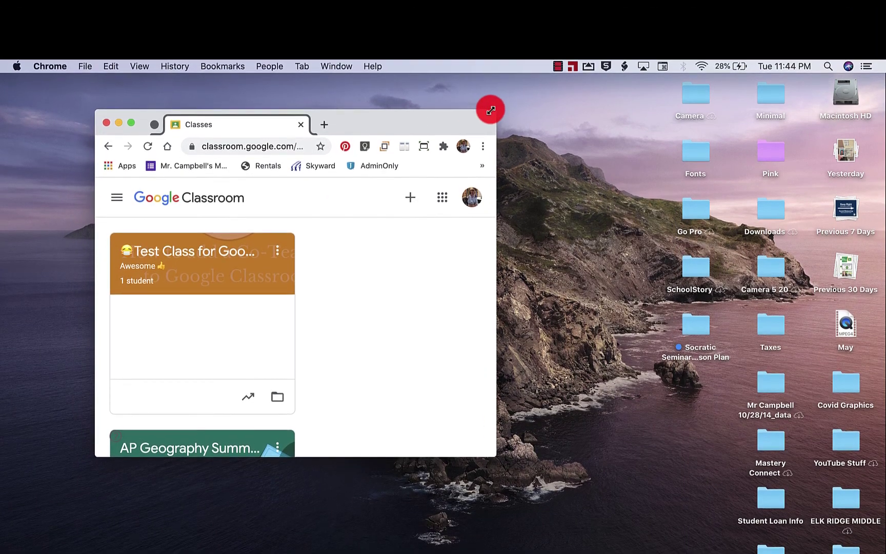
key(alt)
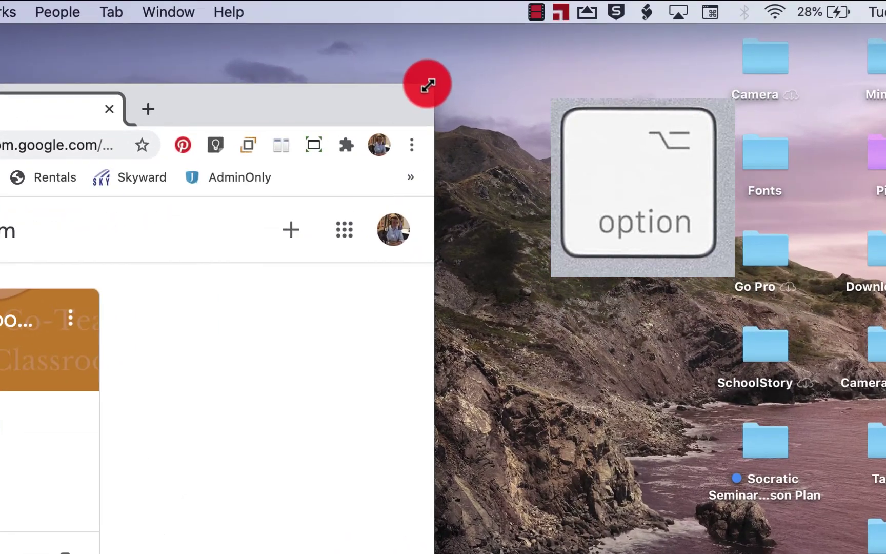
drag(492, 120, 479, 125)
mouse_move(592, 71)
mouse_down()
mouse_move(476, 138)
mouse_move(486, 144)
mouse_move(607, 71)
mouse_up()
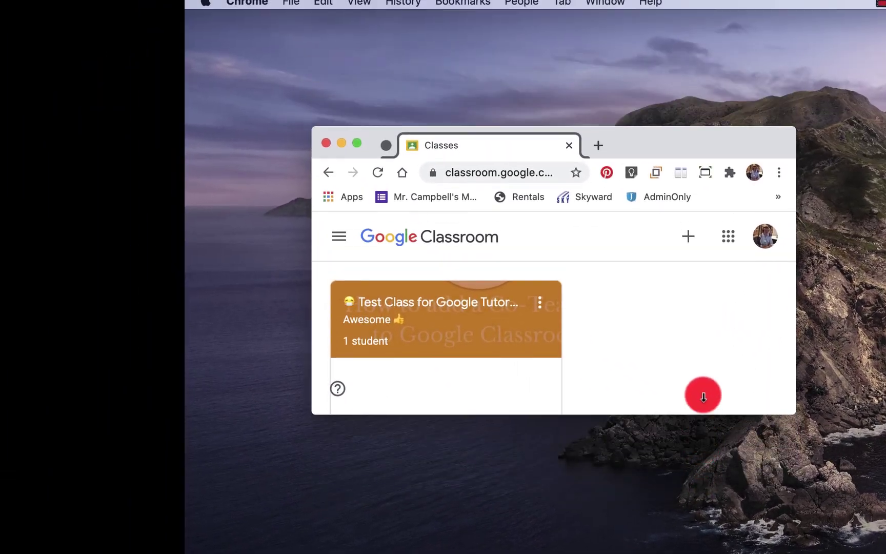
Make the window taller evenly and widen it so both class cards fit side by side
mouse_move(703, 396)
mouse_down()
mouse_move(704, 502)
mouse_move(703, 412)
mouse_up()
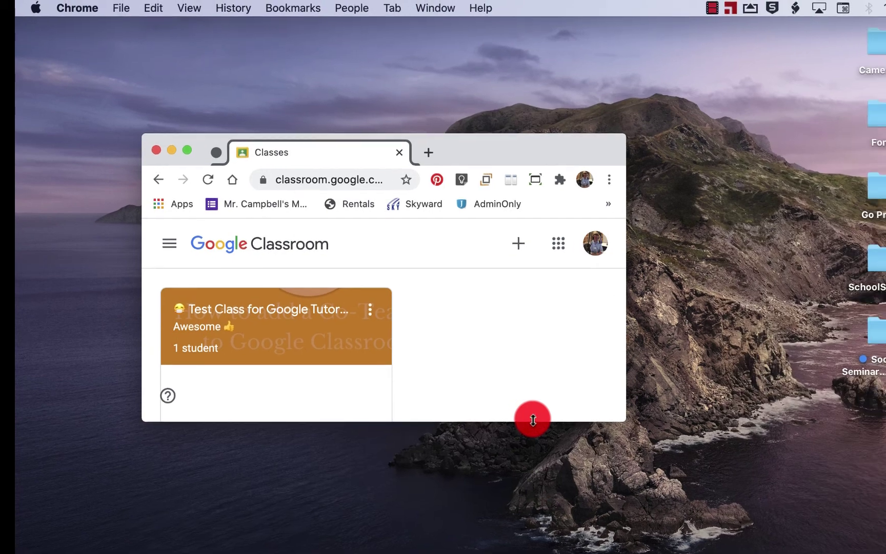
mouse_move(533, 419)
mouse_down()
mouse_move(518, 530)
mouse_move(518, 461)
mouse_move(523, 545)
mouse_move(518, 422)
mouse_up()
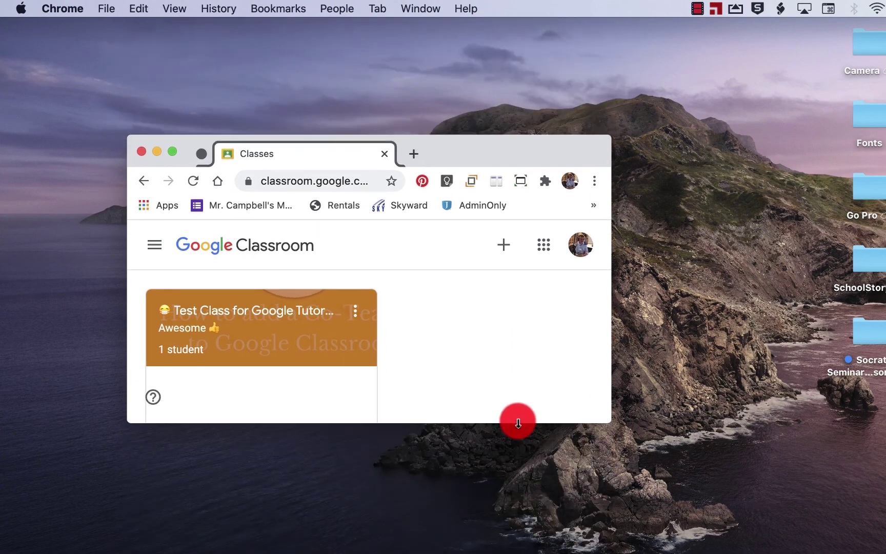
drag(611, 344, 628, 332)
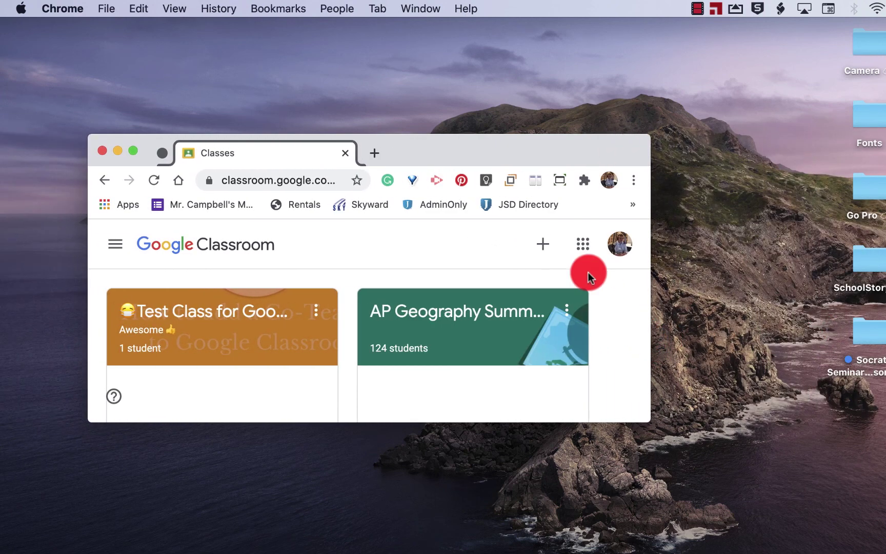
Open a new browser window and arrange it up beside the Classroom window
key(super+n)
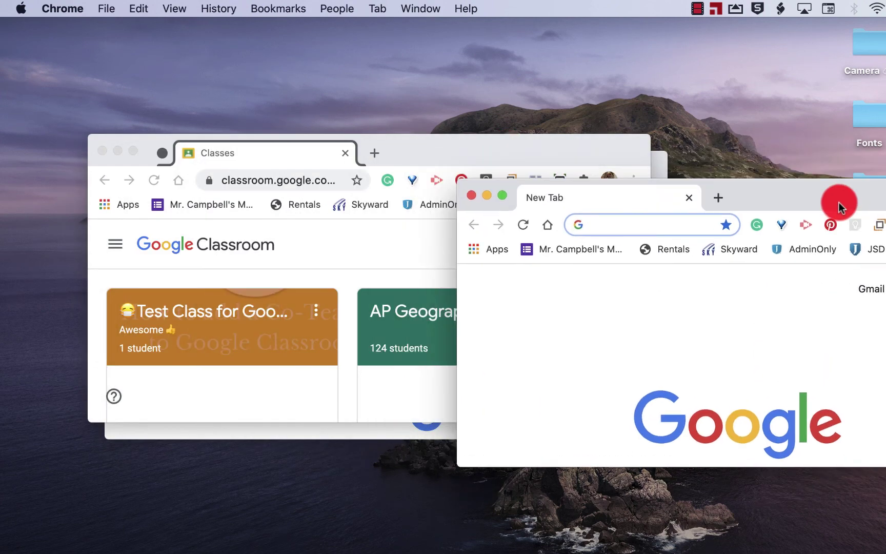
click(471, 195)
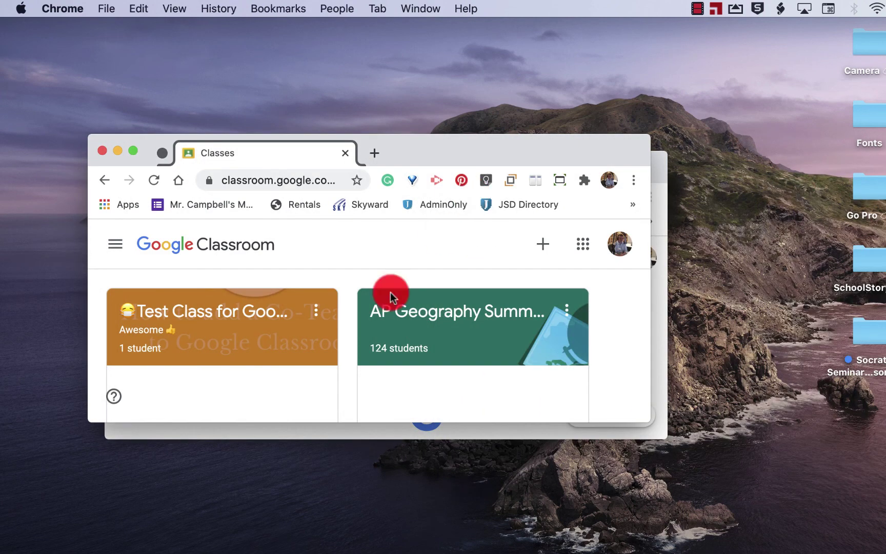
click(309, 430)
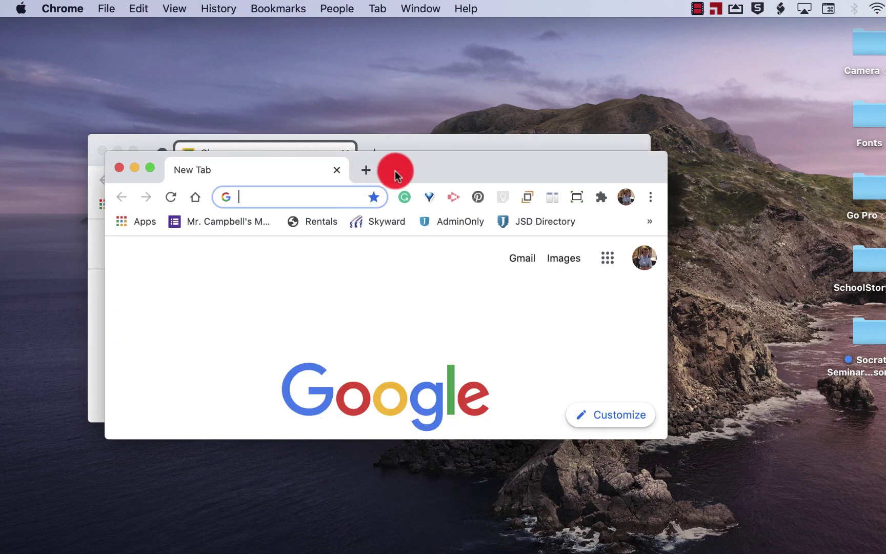
drag(395, 171, 731, 122)
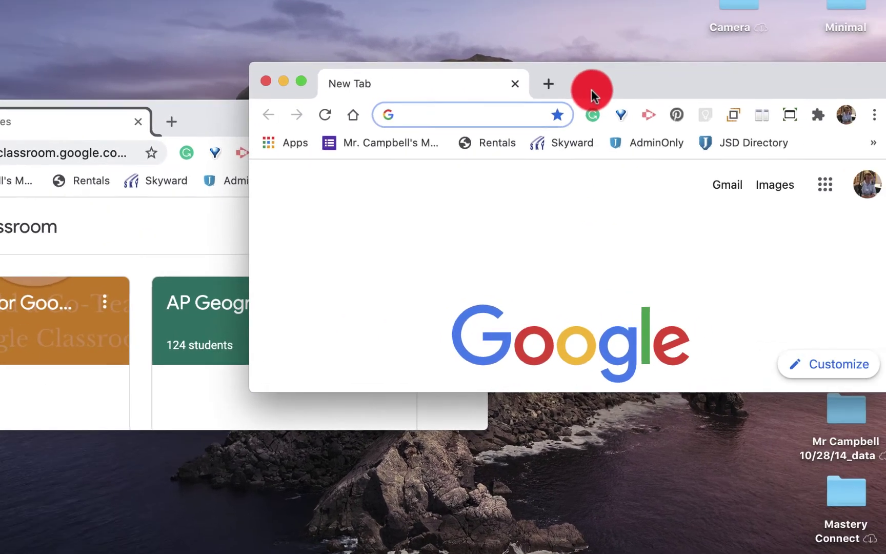
drag(745, 126, 766, 321)
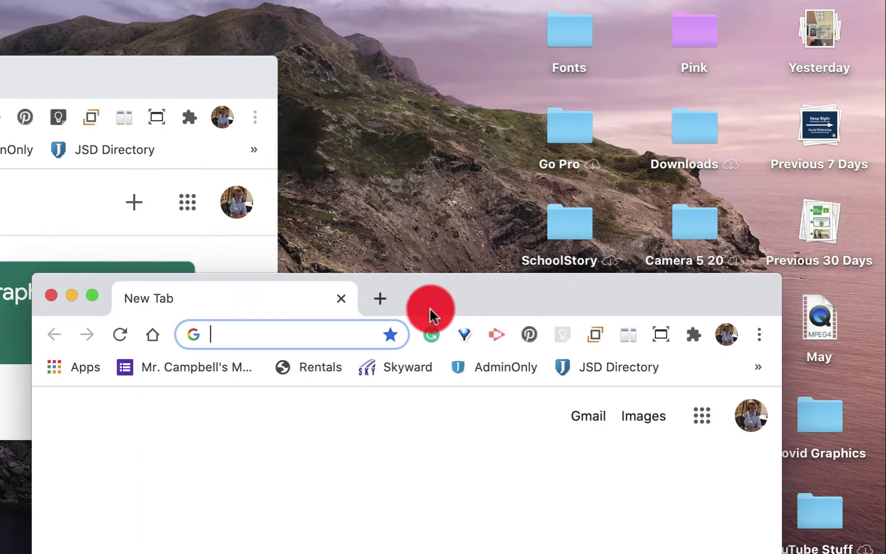
drag(429, 306, 520, 119)
drag(52, 88, 36, 66)
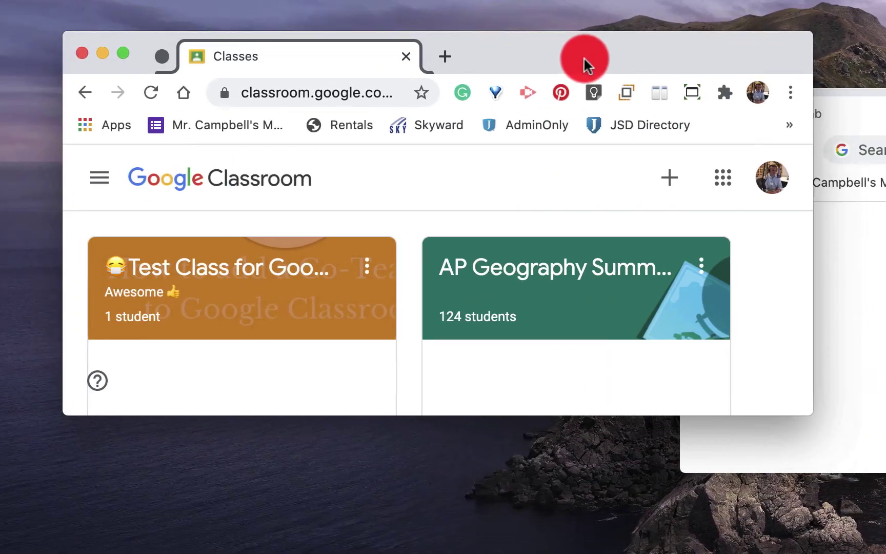
drag(587, 66, 574, 40)
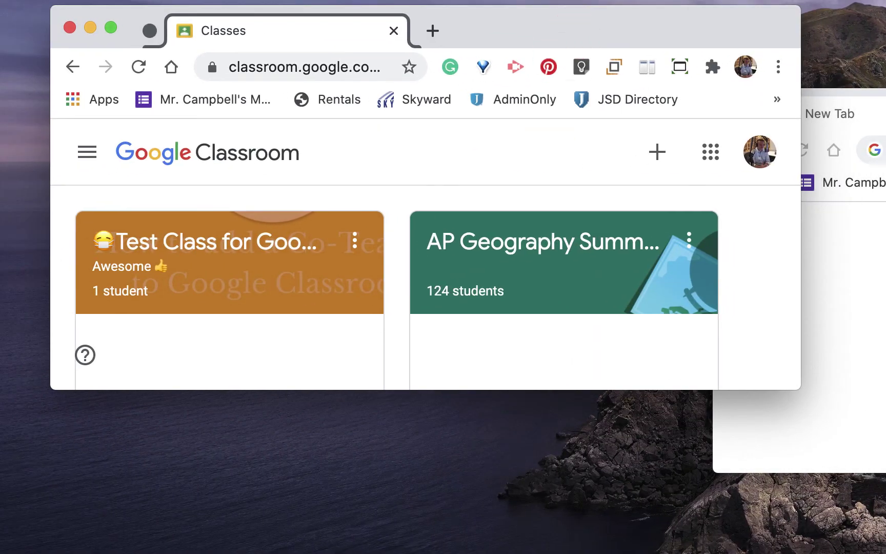
click(871, 102)
drag(871, 102, 761, 25)
Enter 'meet' in the new window's address bar to load meet.google.com
click(864, 75)
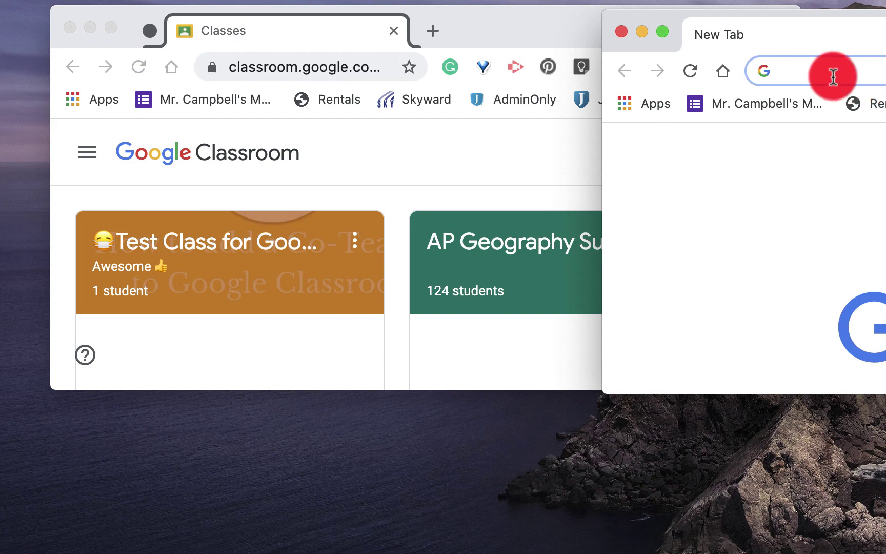
text(m ee)
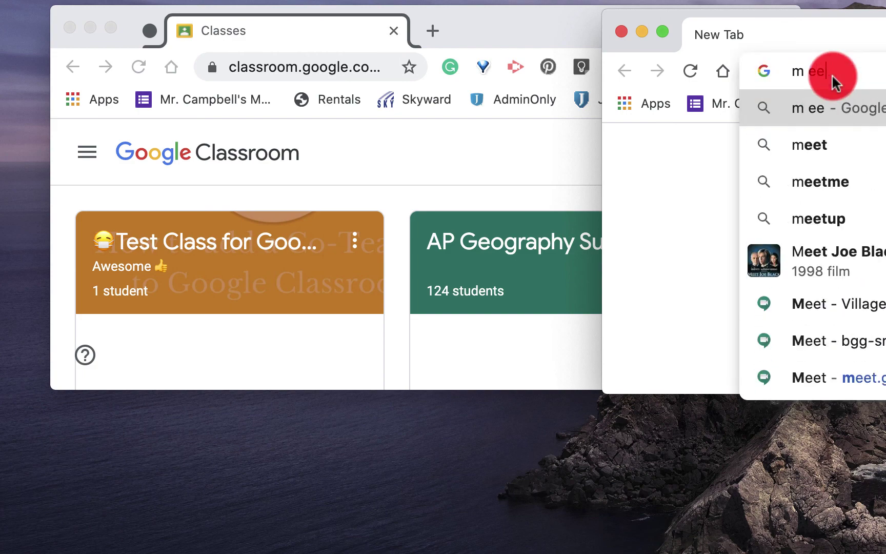
key(BackSpace)
key(BackSpace)
key(BackSpace)
text(ee)
key(Return)
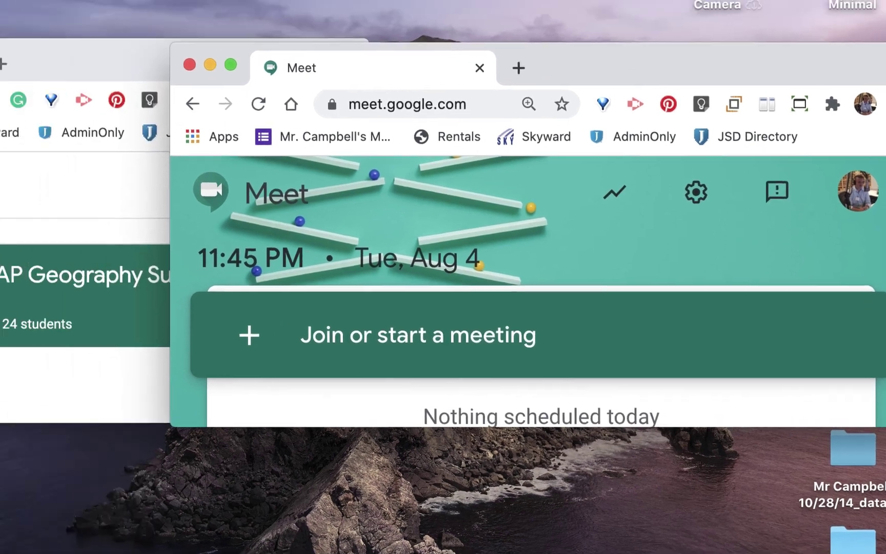
Tile Classroom to the left and Meet to the right, then widen the Meet pane
click(89, 148)
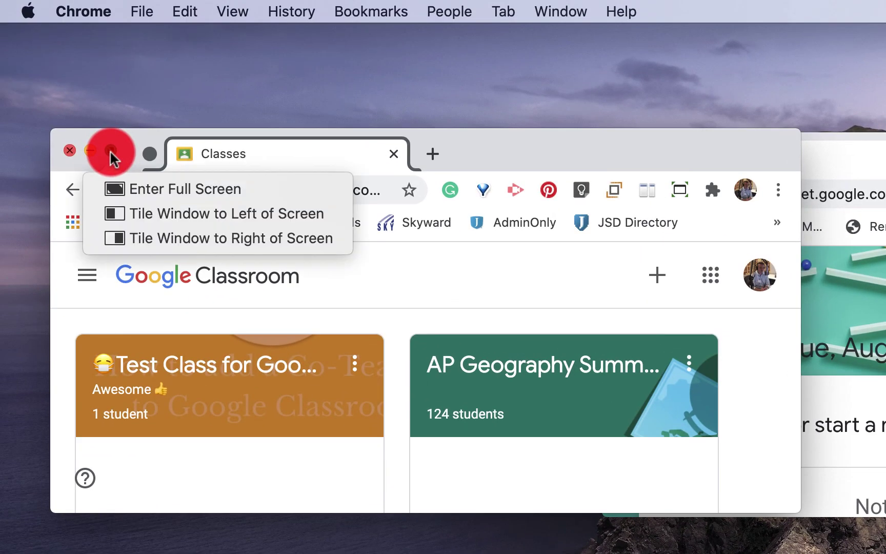
drag(111, 152, 126, 217)
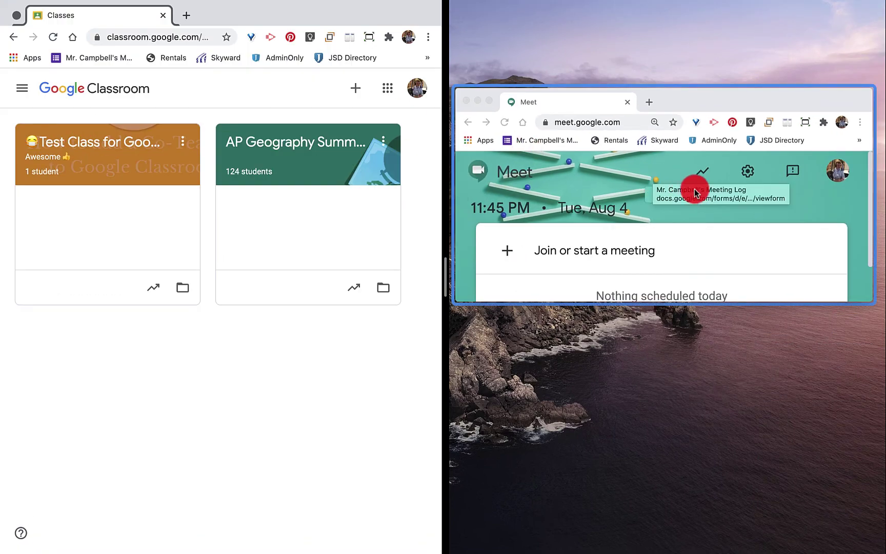
click(690, 105)
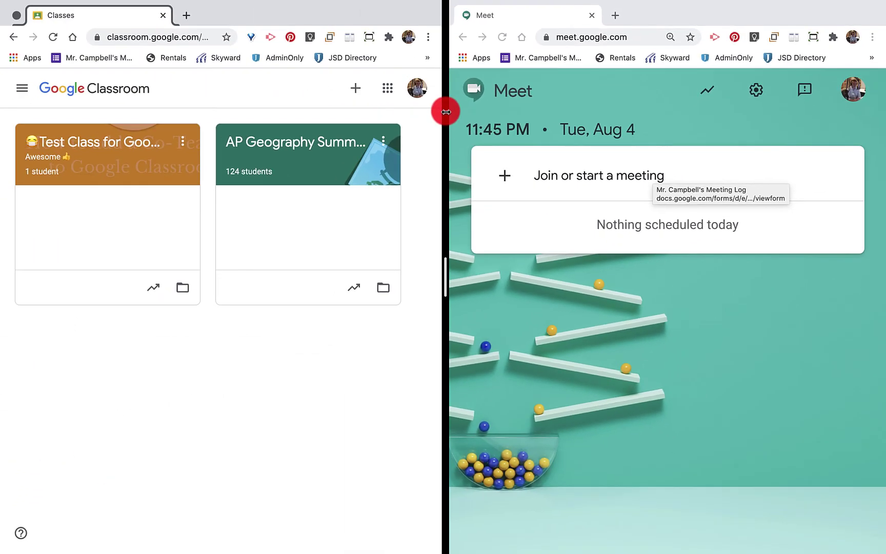
drag(444, 267, 229, 275)
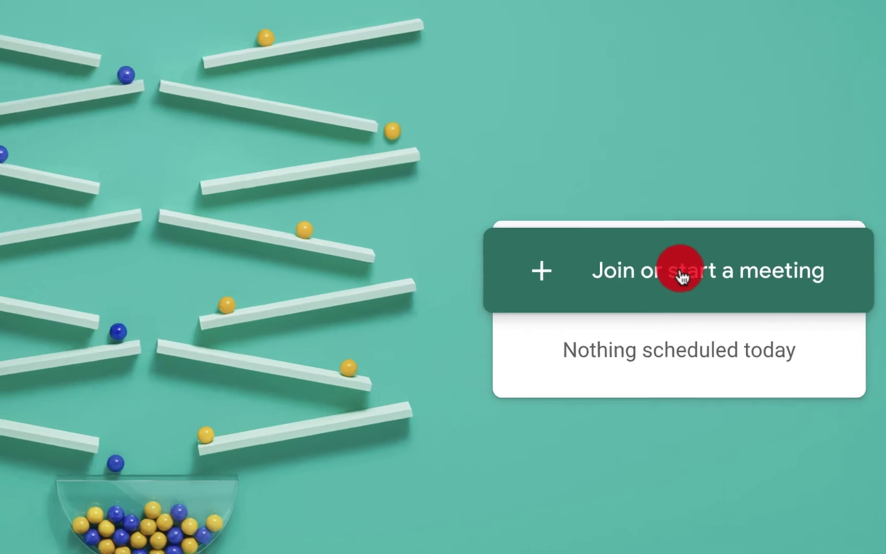
Join the meeting 'test' with the microphone and camera turned off
click(766, 318)
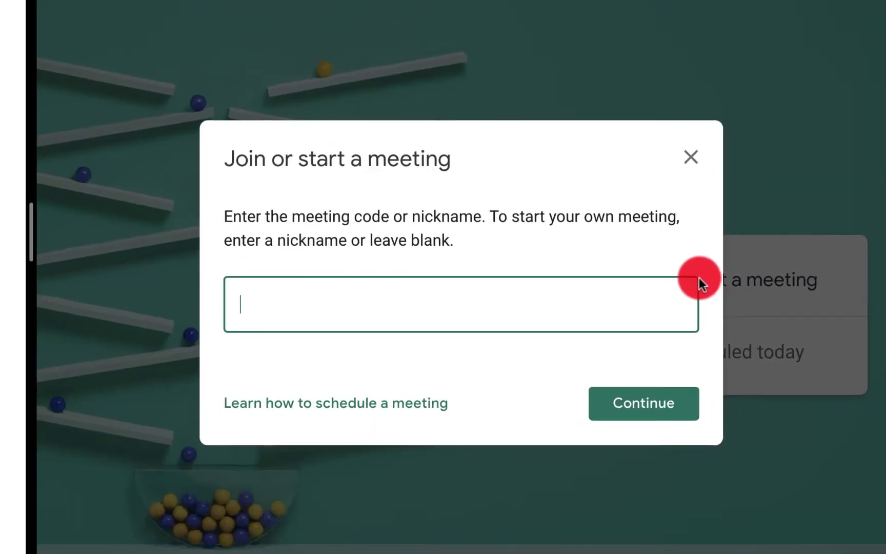
text(test)
key(Return)
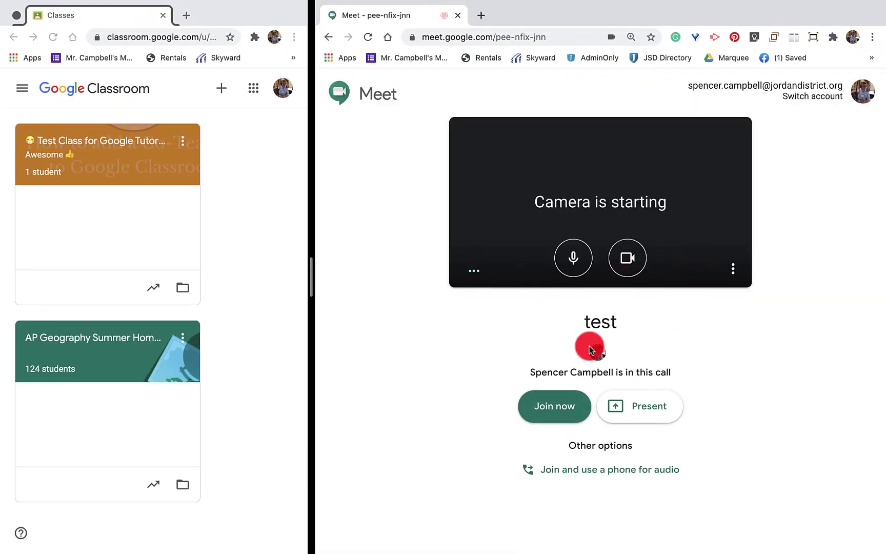
click(573, 258)
click(625, 263)
click(571, 407)
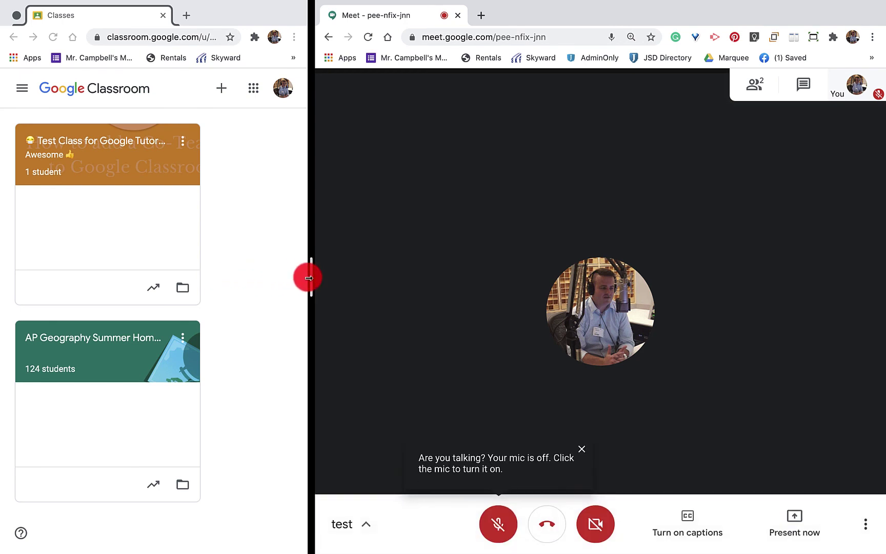
Exit split view so the Meet call moves into its own window
drag(309, 278, 456, 275)
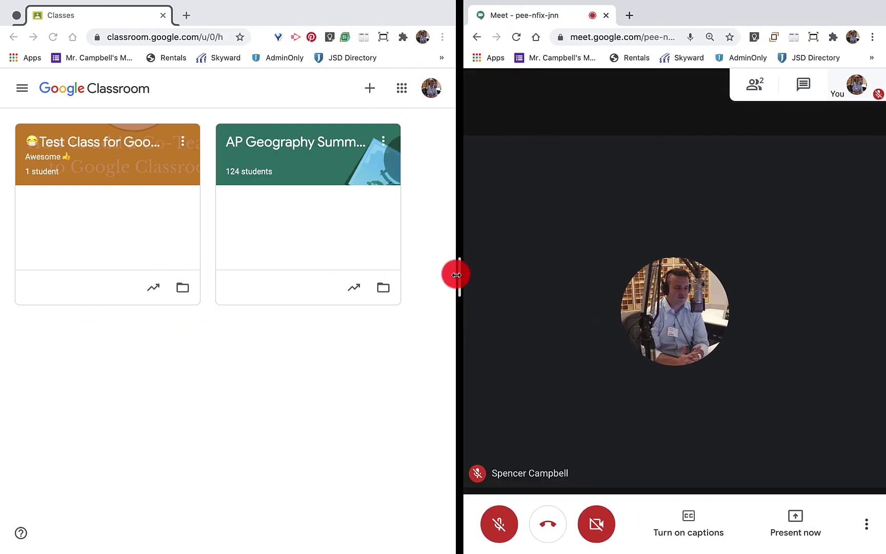
mouse_move(537, 5)
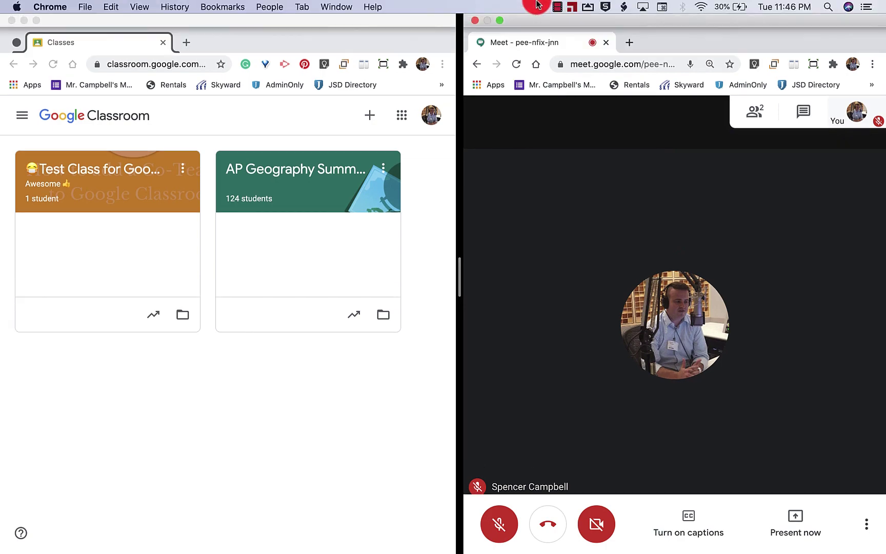
click(498, 20)
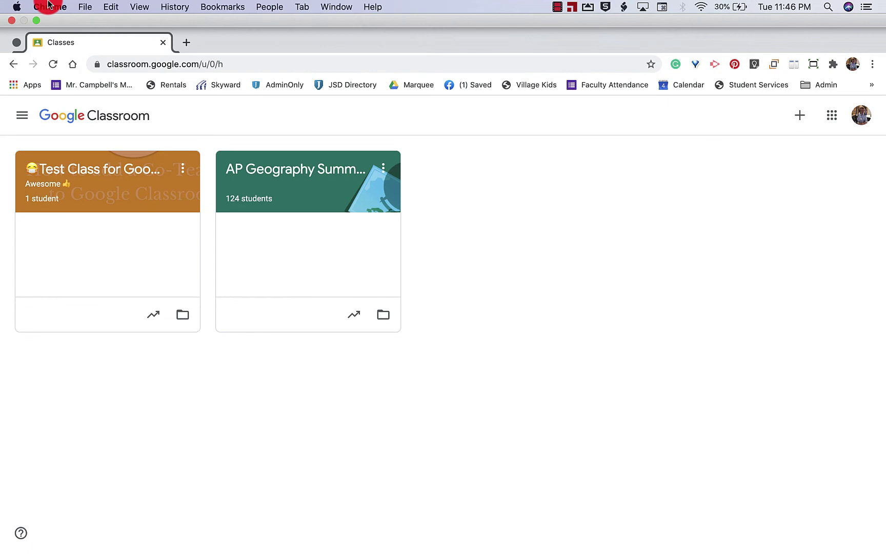
Exit full screen and snap Classroom to the left half with Dualless's 5:5 layout
click(37, 21)
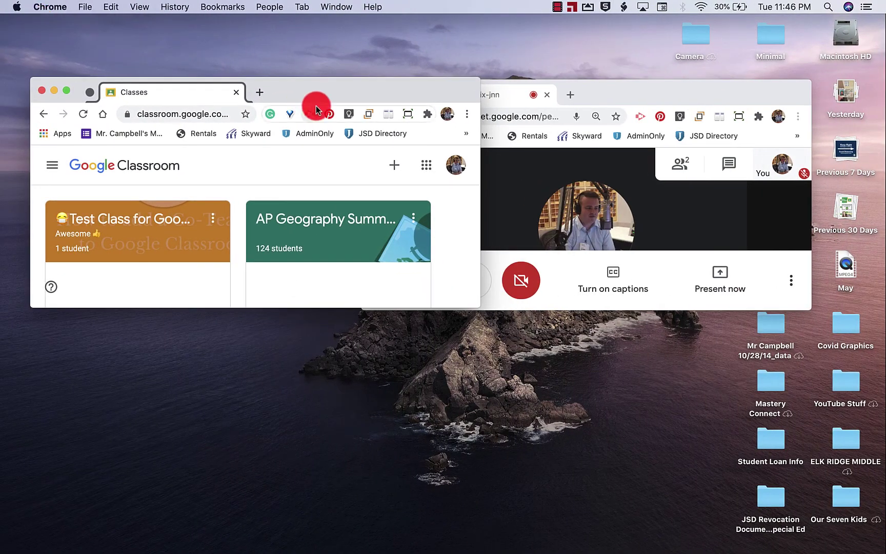
drag(378, 92, 381, 57)
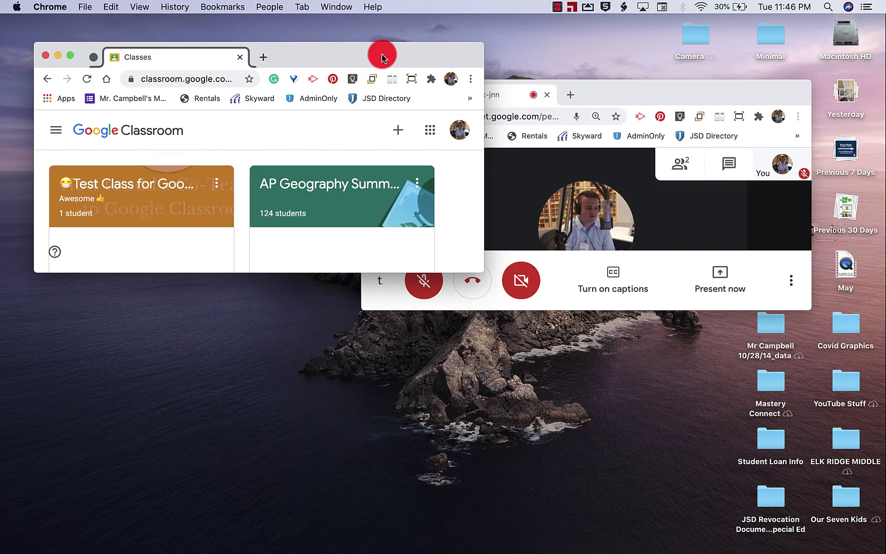
click(391, 80)
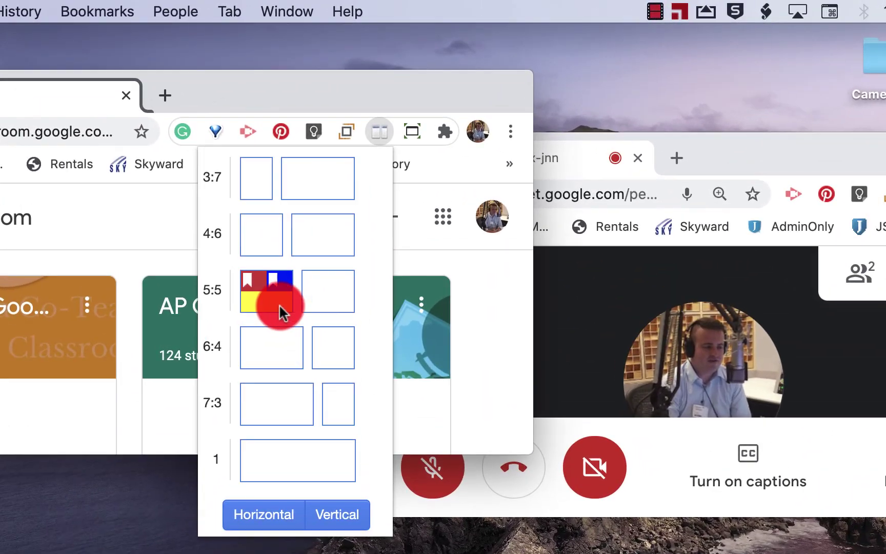
click(325, 178)
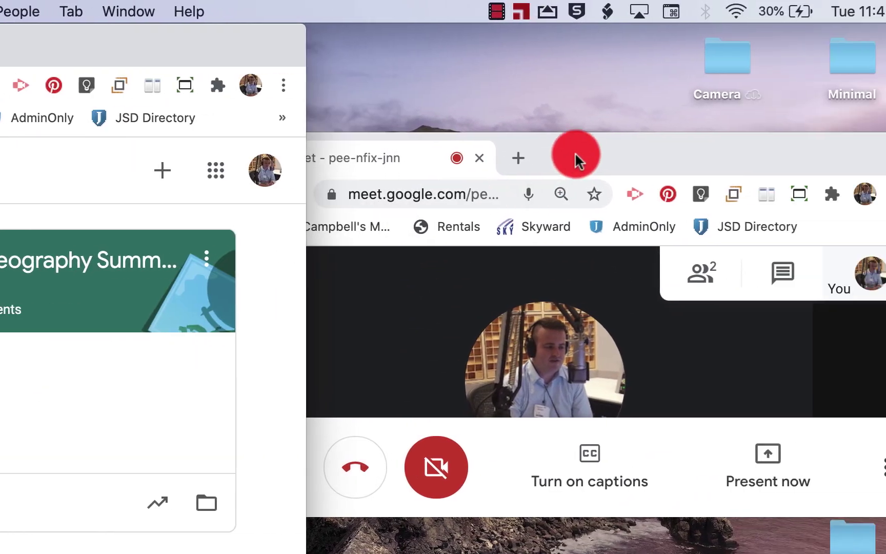
Snap the Meet window to the right half with the 5:5 layout
click(732, 161)
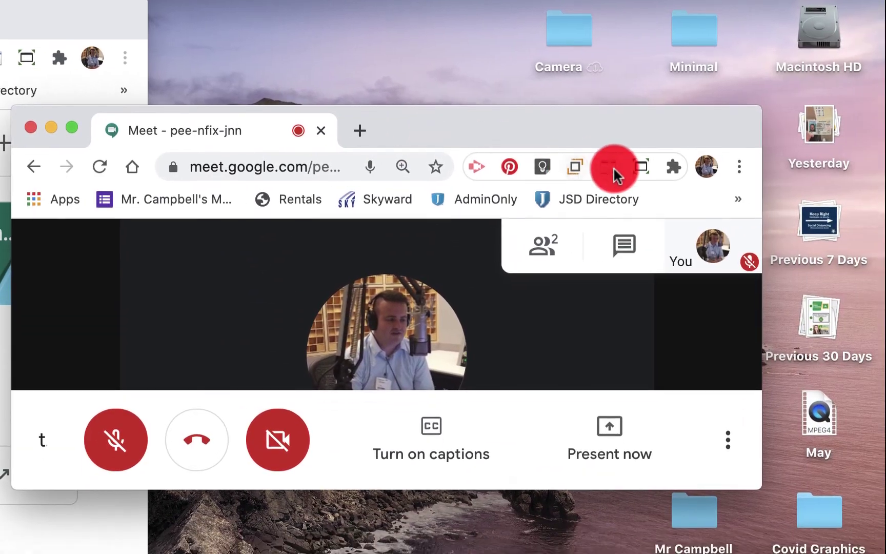
click(613, 167)
click(547, 248)
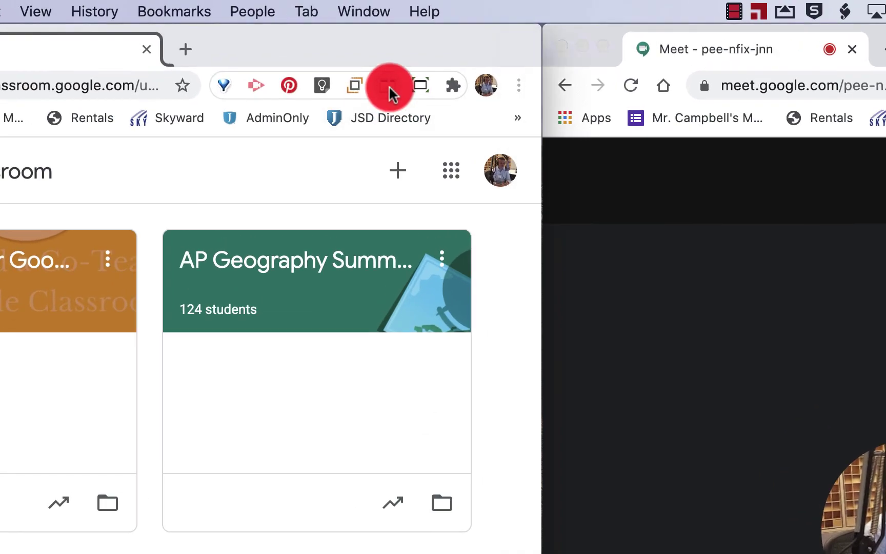
Set Classroom to the 3:7 left portion using Dualless
click(351, 52)
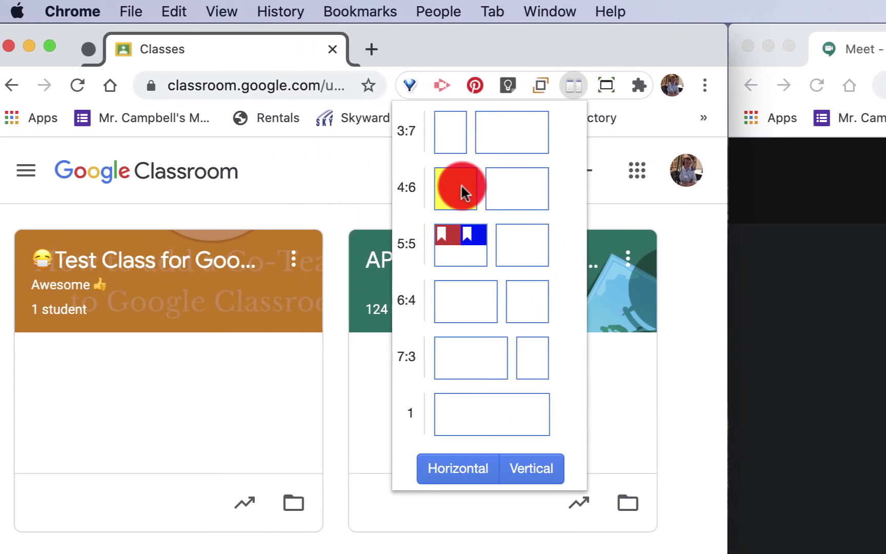
click(328, 179)
click(310, 141)
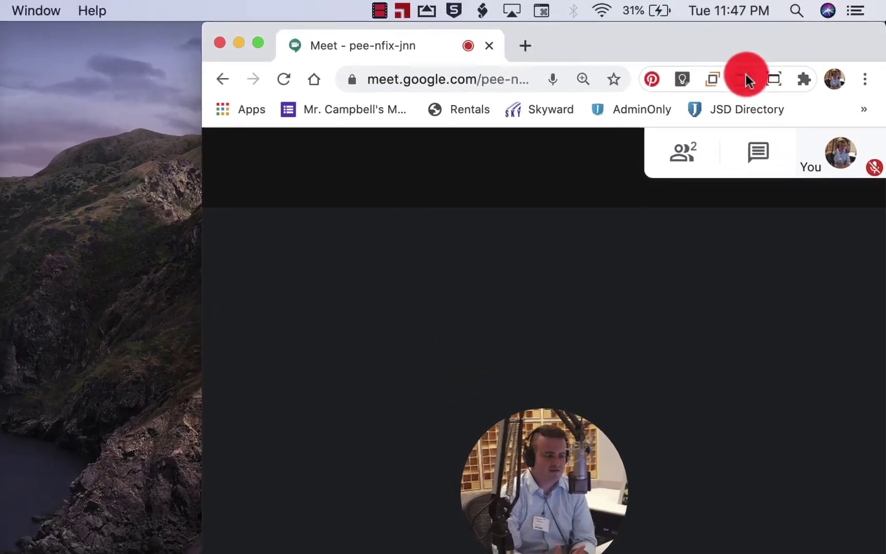
Set Meet to the 3:7 right portion, then drag it left over Classroom
click(793, 50)
click(760, 81)
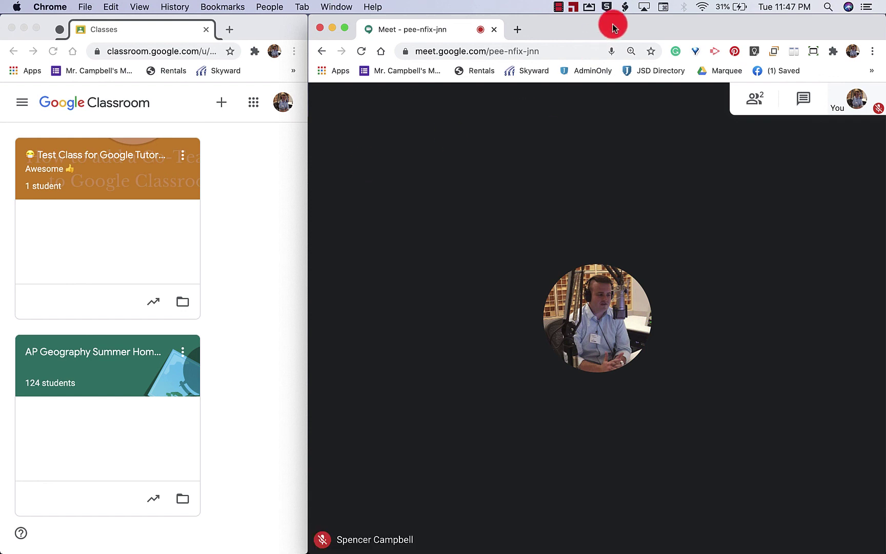
drag(612, 27, 505, 32)
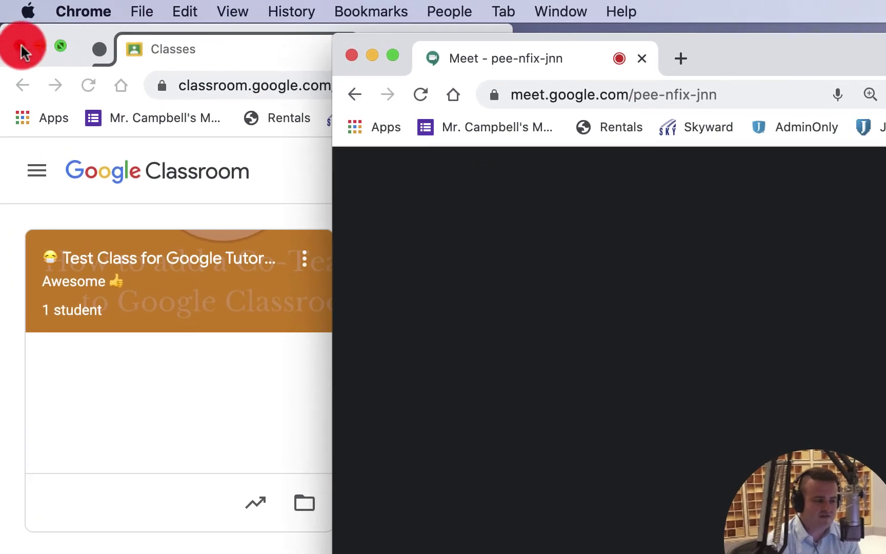
Close the Classroom window and pop the Meet call out into its own popup window
click(17, 47)
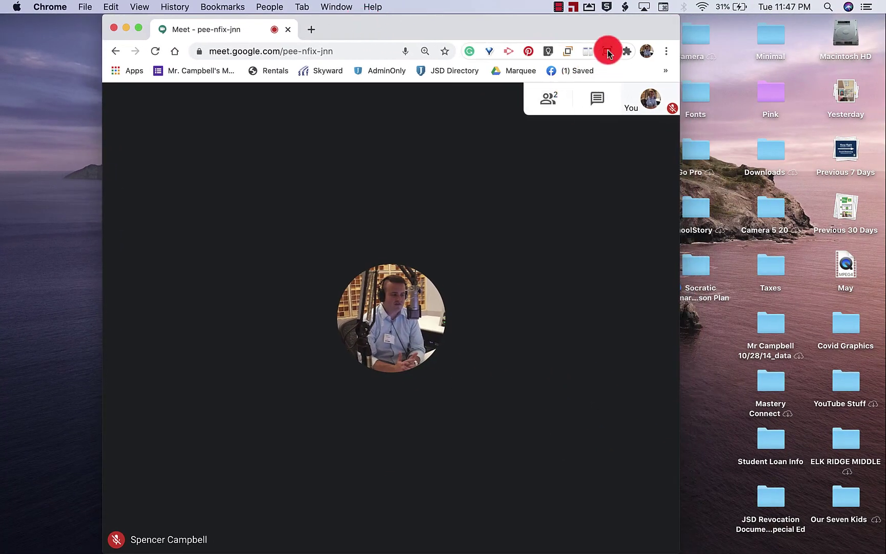
click(607, 51)
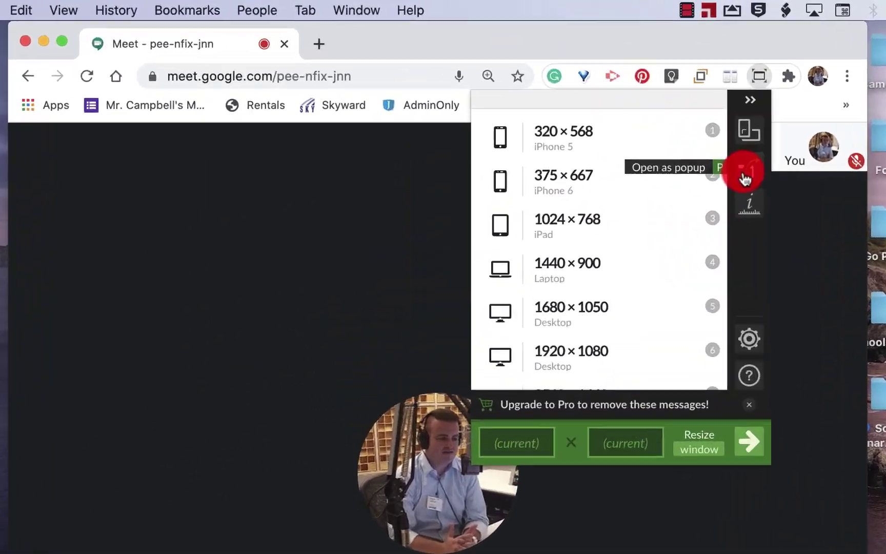
click(597, 119)
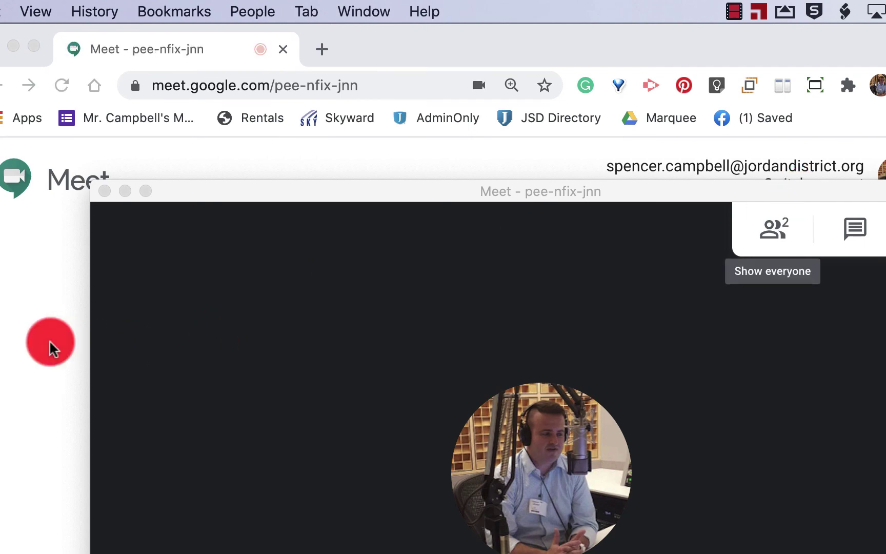
drag(263, 192, 392, 190)
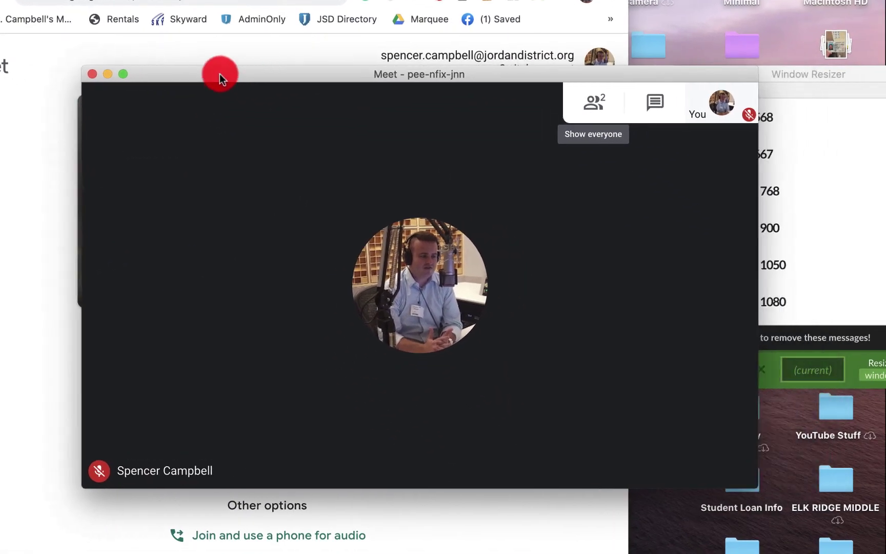
drag(219, 73, 344, 73)
Resize the Meet call window to iPad, then iPhone 6, then 1440×900 laptop size
click(295, 10)
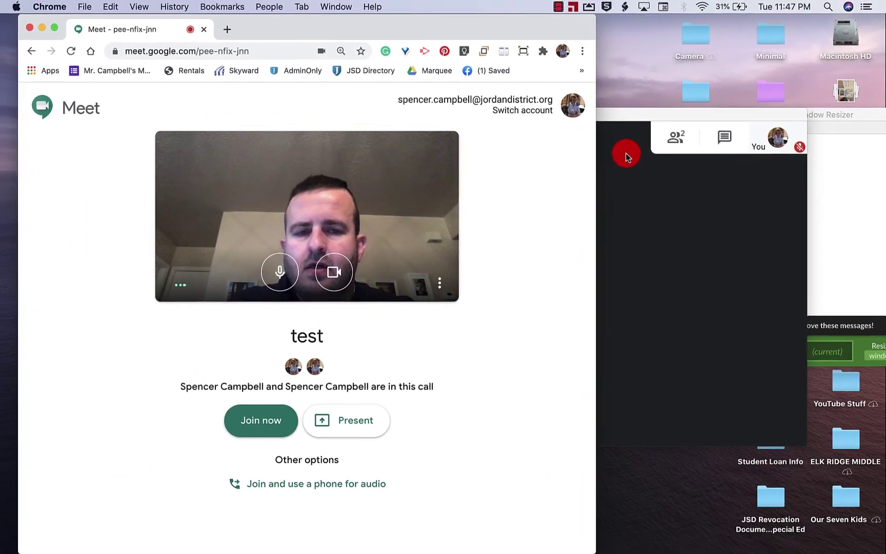
click(661, 76)
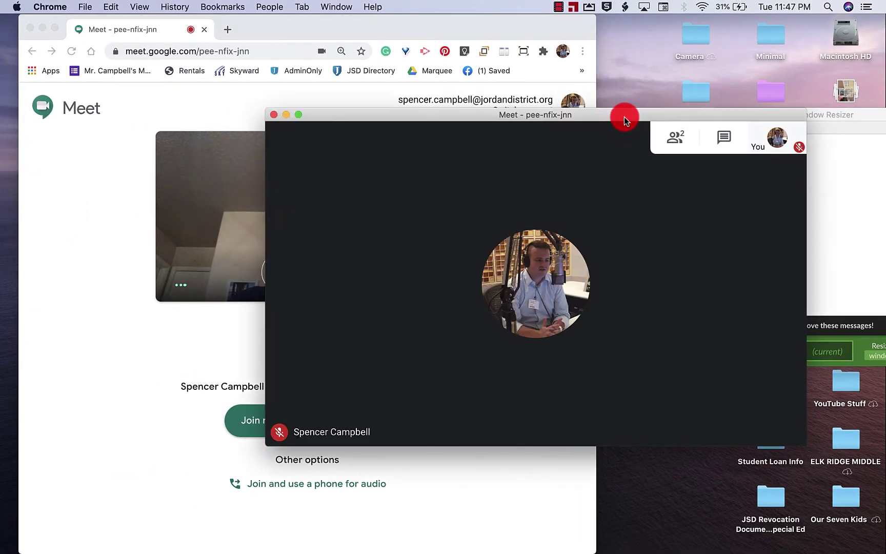
click(836, 210)
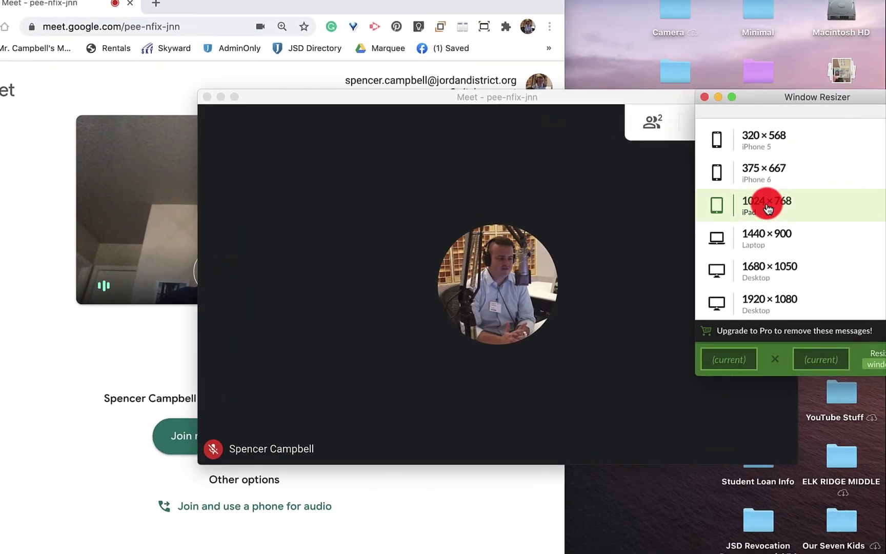
click(833, 179)
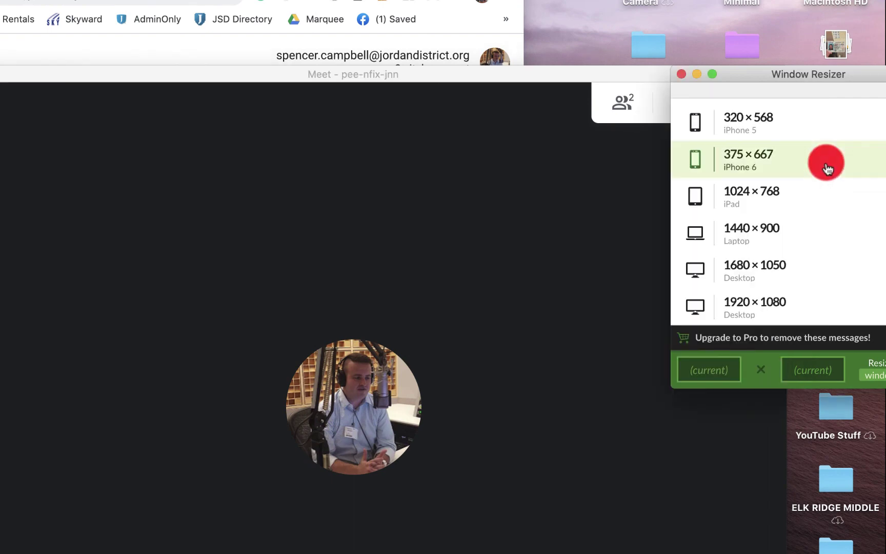
click(827, 169)
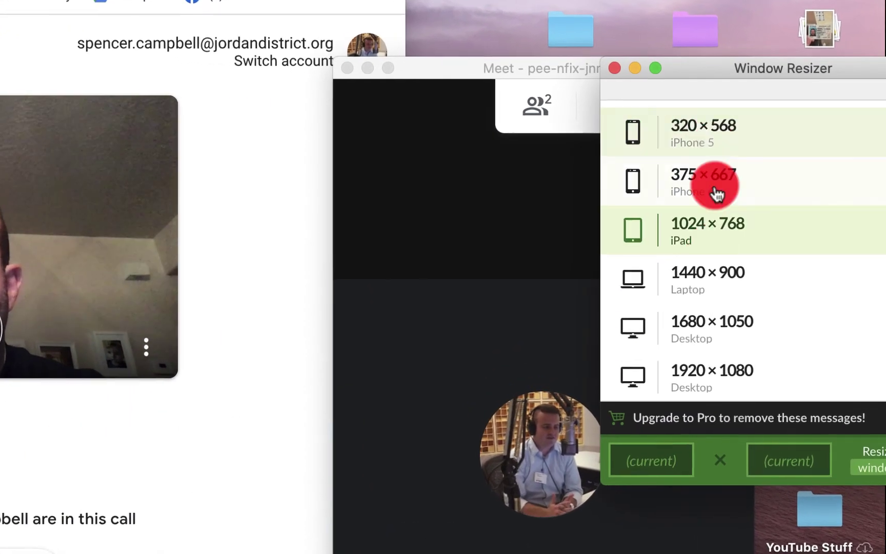
click(715, 280)
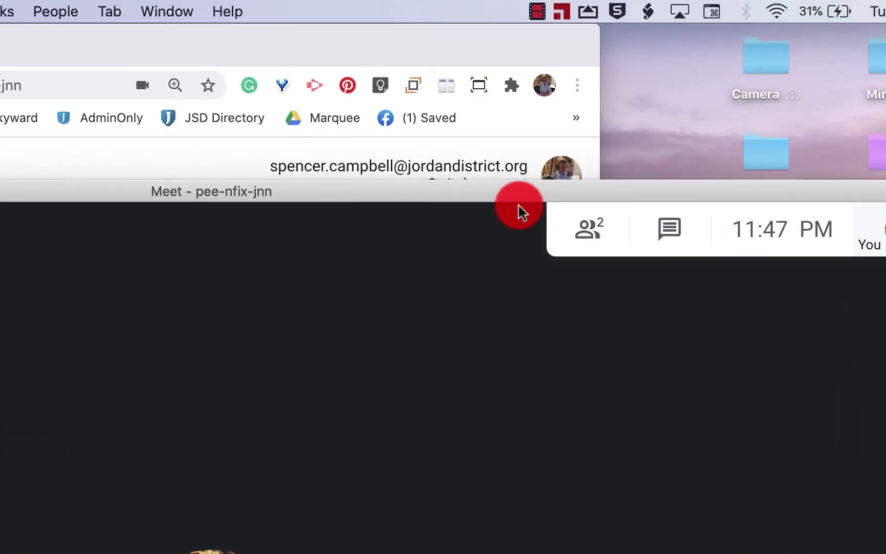
Move the Meet call window to the top and make it full screen with Ctrl+Cmd+F
drag(519, 206, 671, 14)
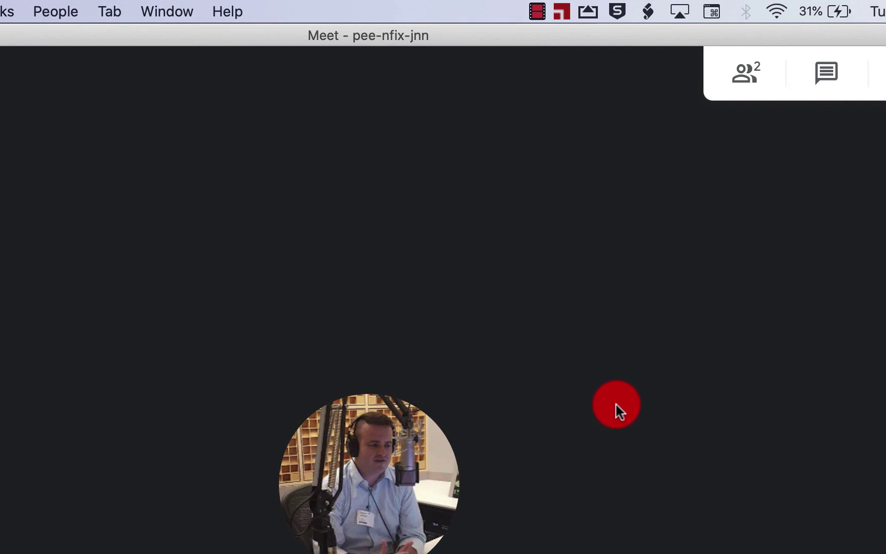
key(ctrl+super+f)
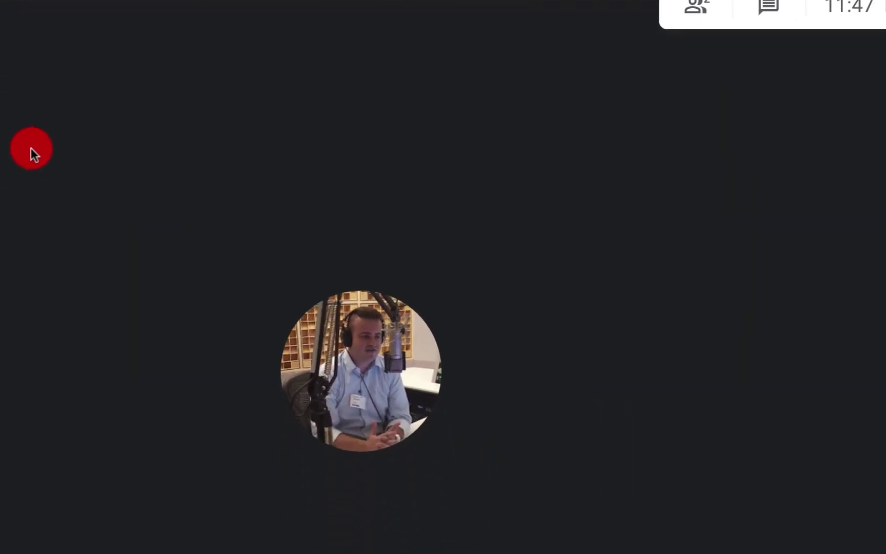
key(ctrl+super+f)
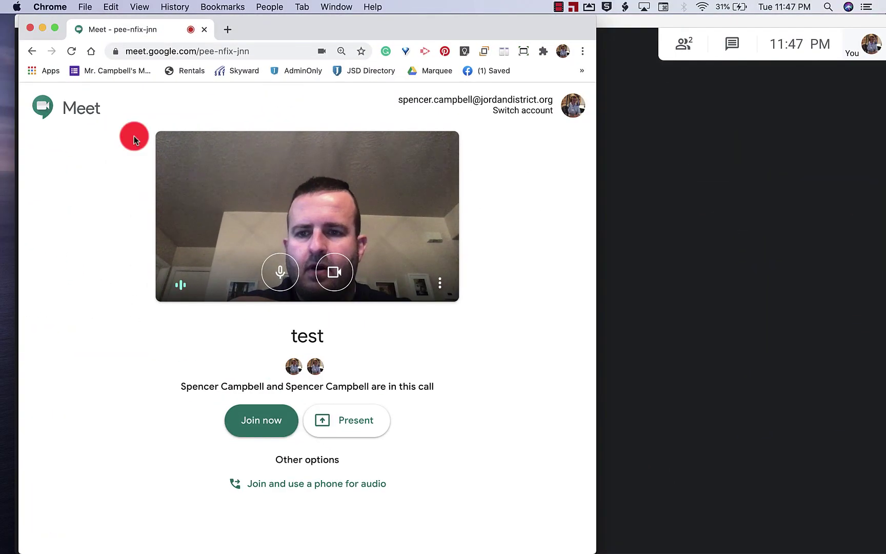
drag(371, 34, 348, 33)
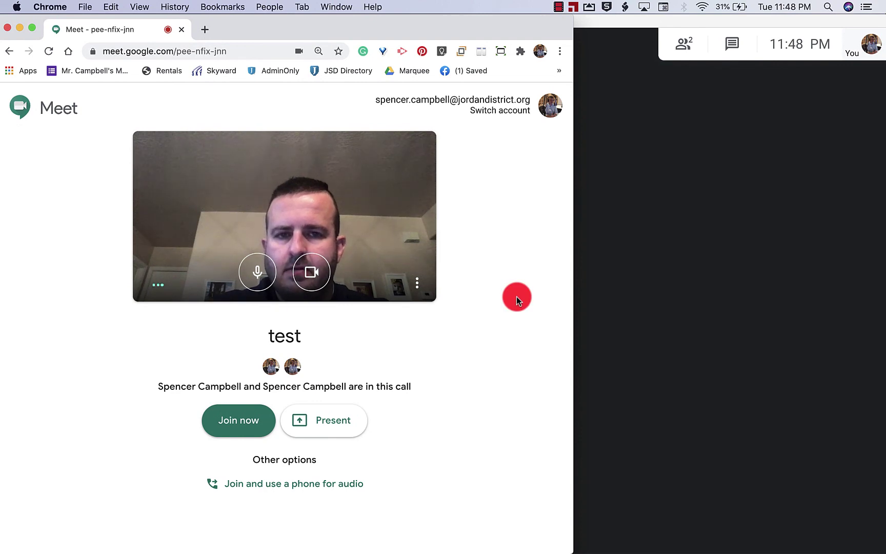
click(703, 293)
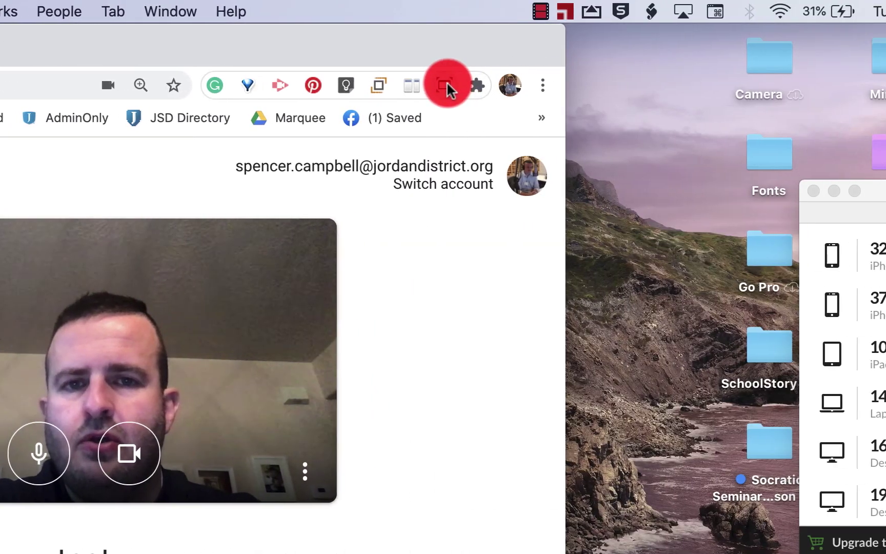
Shrink the Meet window to 375×667 phone size with Window Resizer, then widen it
click(834, 86)
click(360, 209)
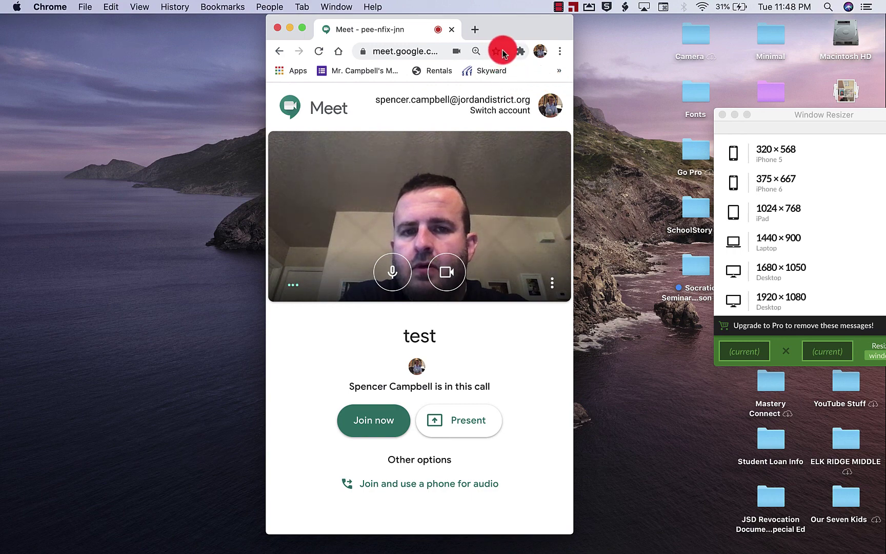
drag(573, 80, 657, 83)
Enlarge the window to 1920×1080, slide and narrow it, then expand it to fill the screen
click(583, 52)
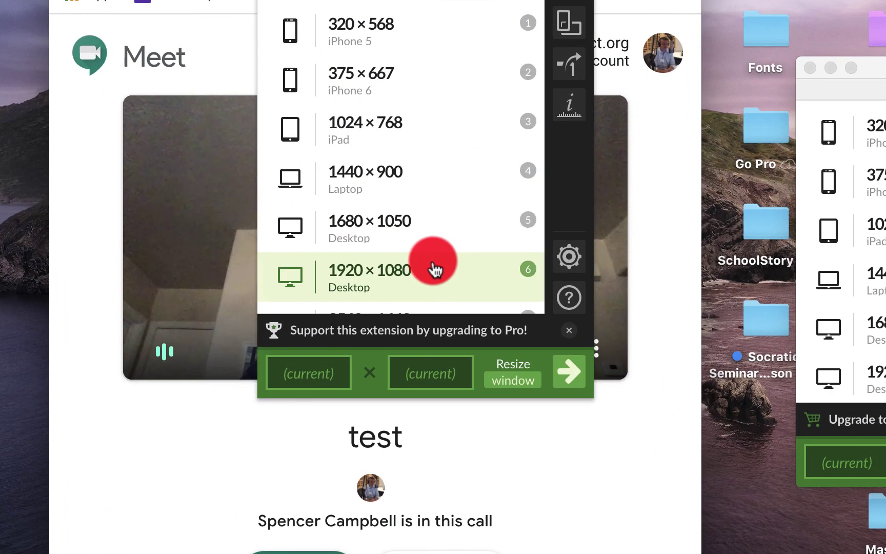
click(463, 236)
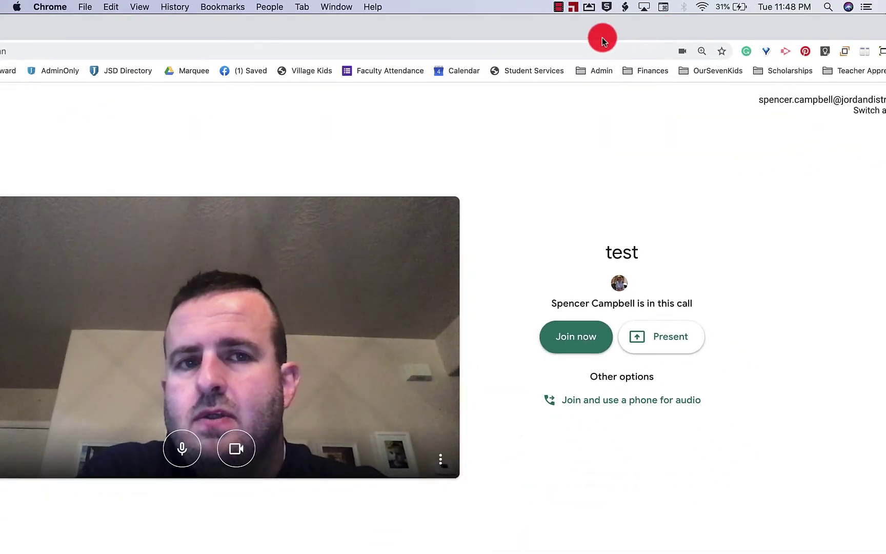
mouse_move(601, 37)
mouse_down()
mouse_move(833, 38)
mouse_move(517, 30)
mouse_move(613, 44)
mouse_up()
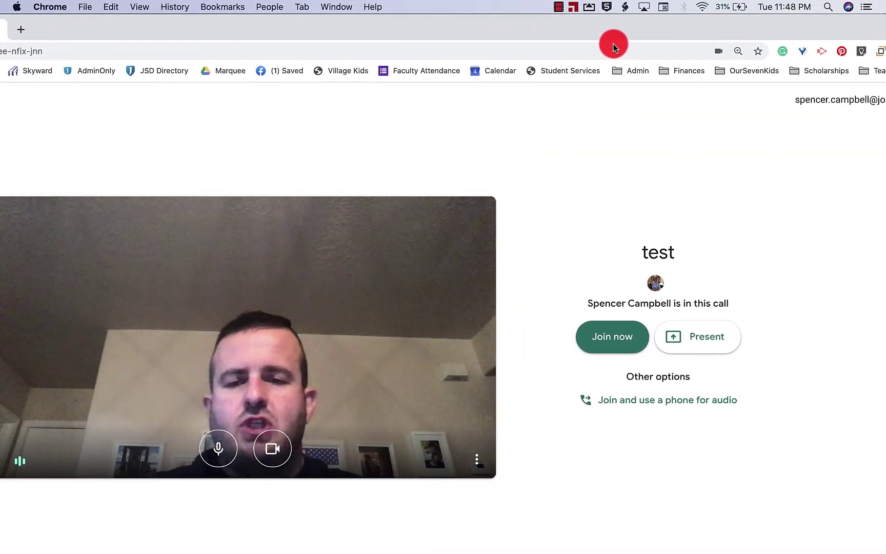
drag(611, 42, 440, 63)
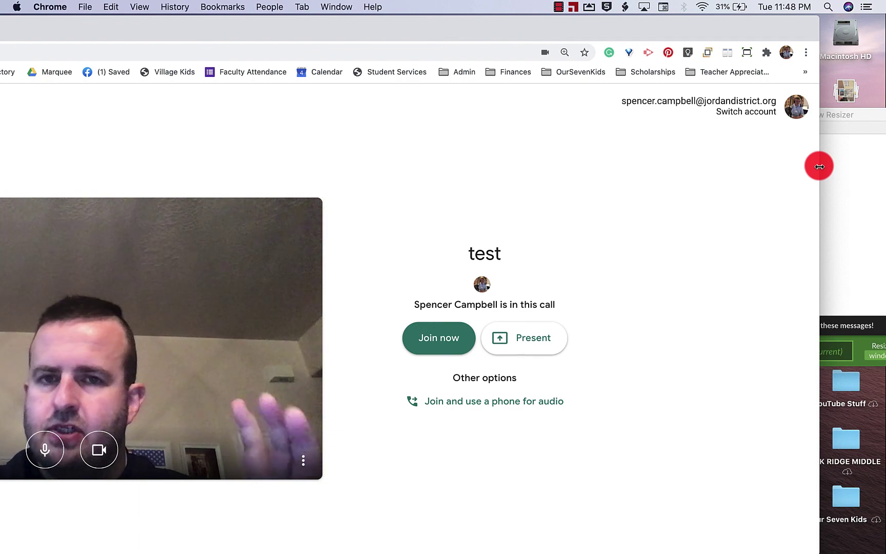
drag(819, 166, 487, 154)
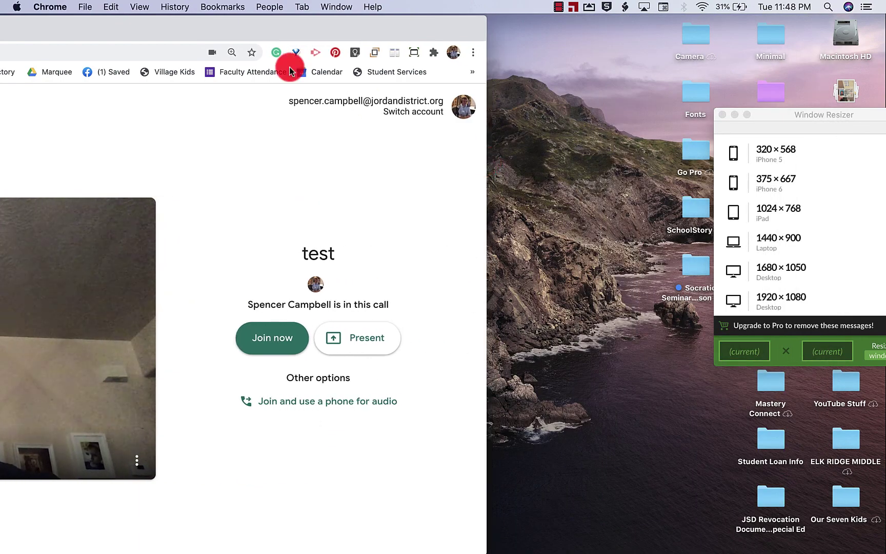
double_click(197, 34)
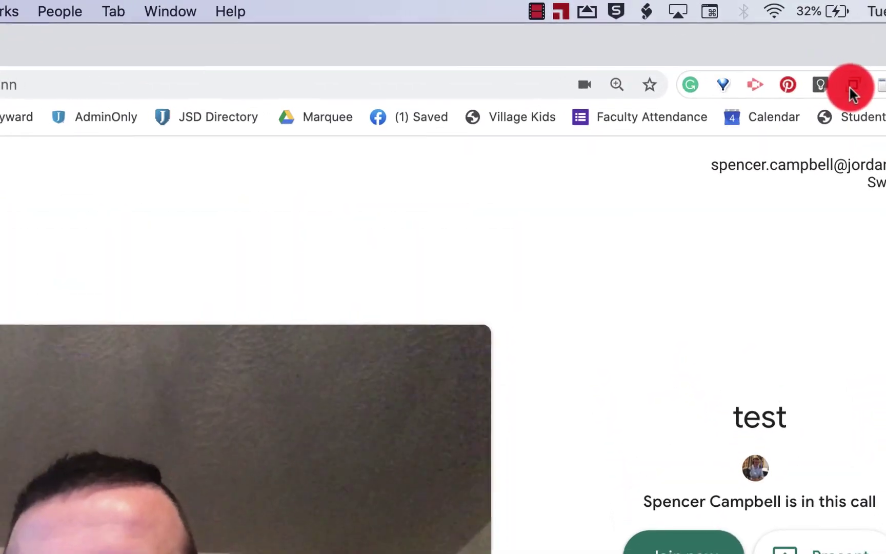
Snap the Meet window to 800×877, then a 1920×400 bottom strip, and drag it up and left
click(781, 69)
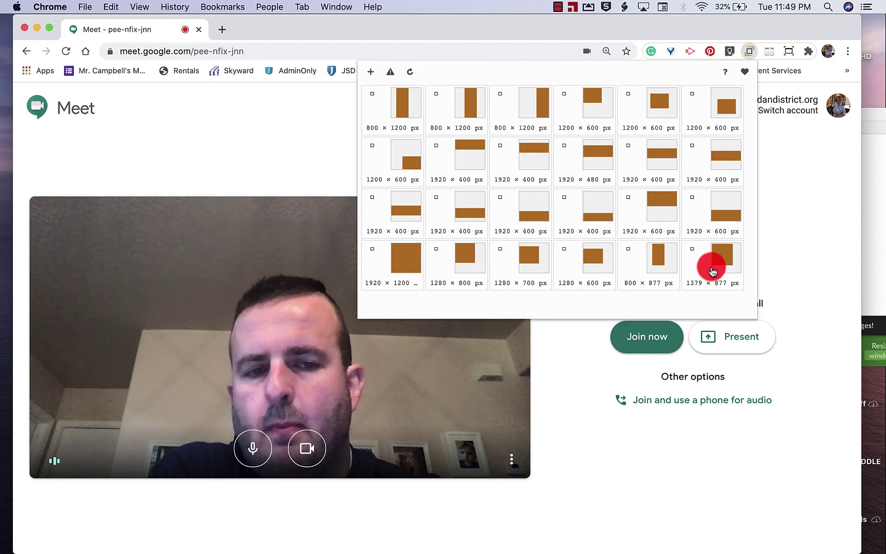
click(667, 259)
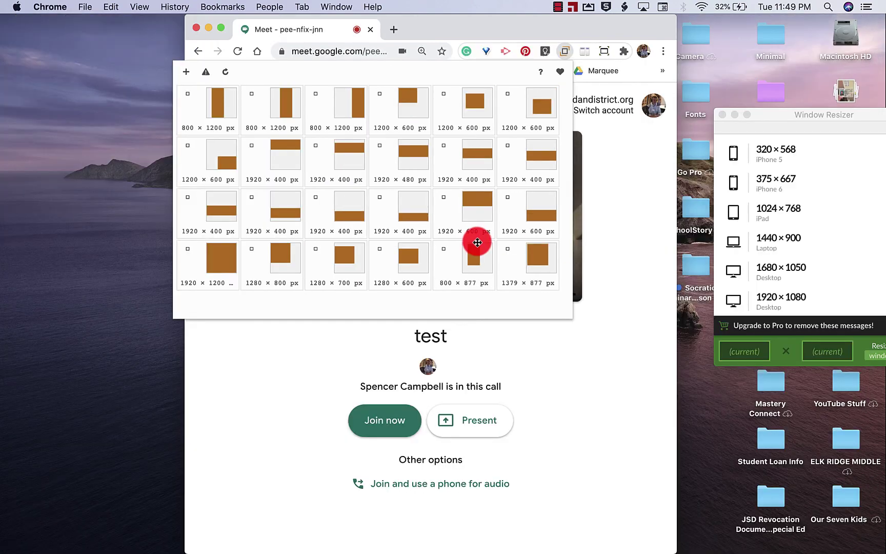
click(399, 227)
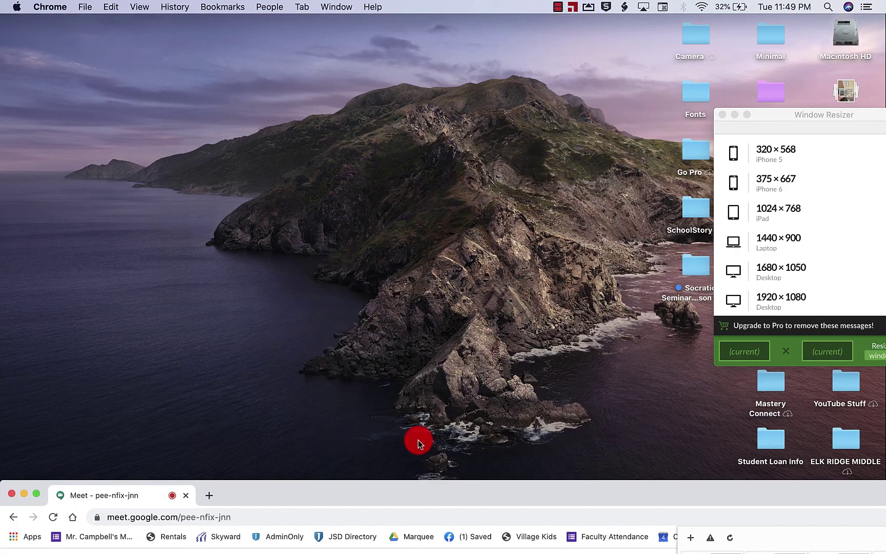
drag(422, 484, 431, 75)
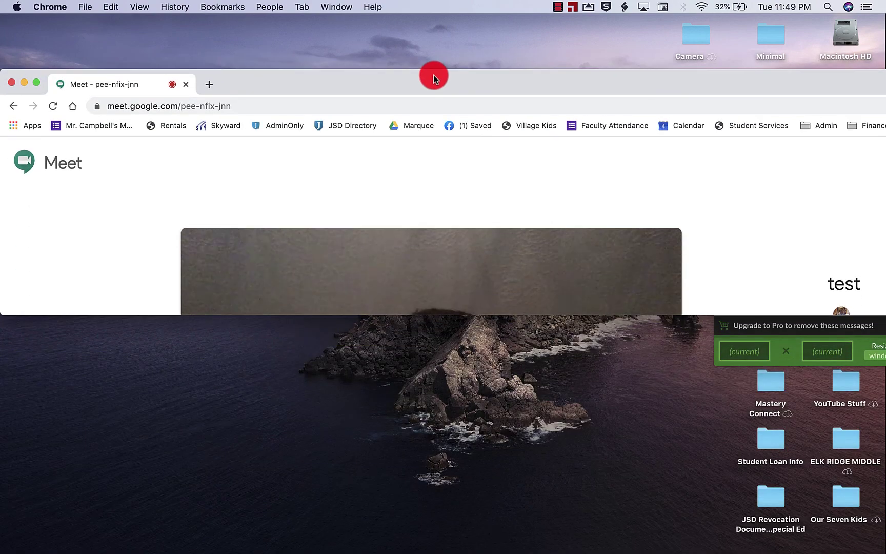
drag(593, 85, 348, 77)
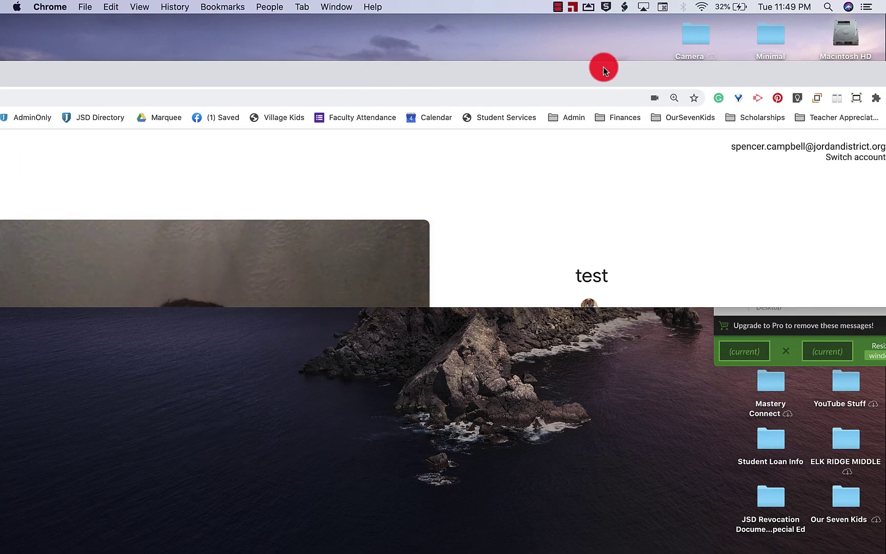
drag(602, 67, 352, 54)
Apply a top-placement preset, then a 1200×600 tile, and move the window to the top left
click(553, 81)
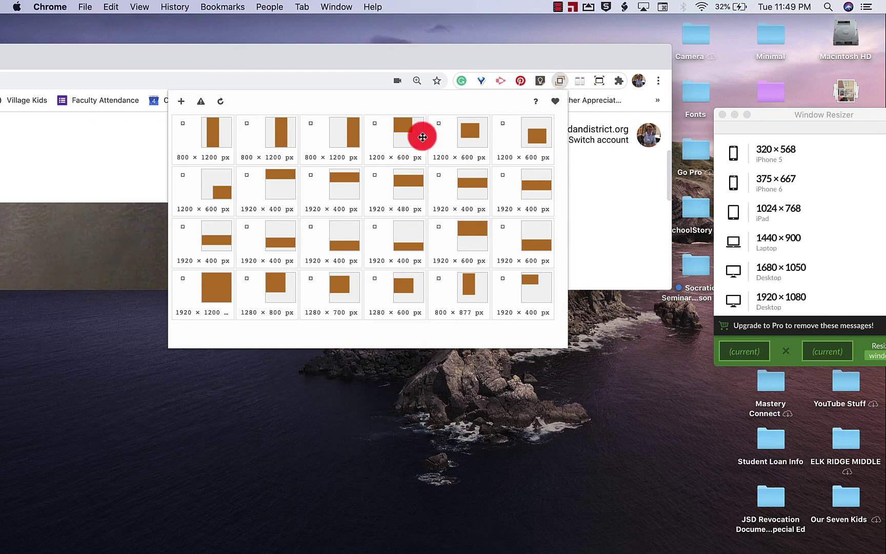
click(289, 188)
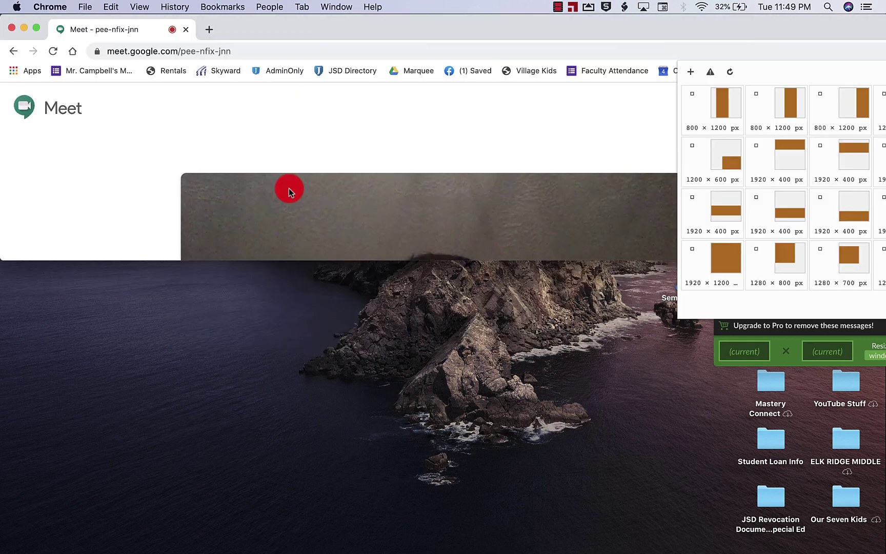
click(725, 154)
drag(784, 385, 272, 59)
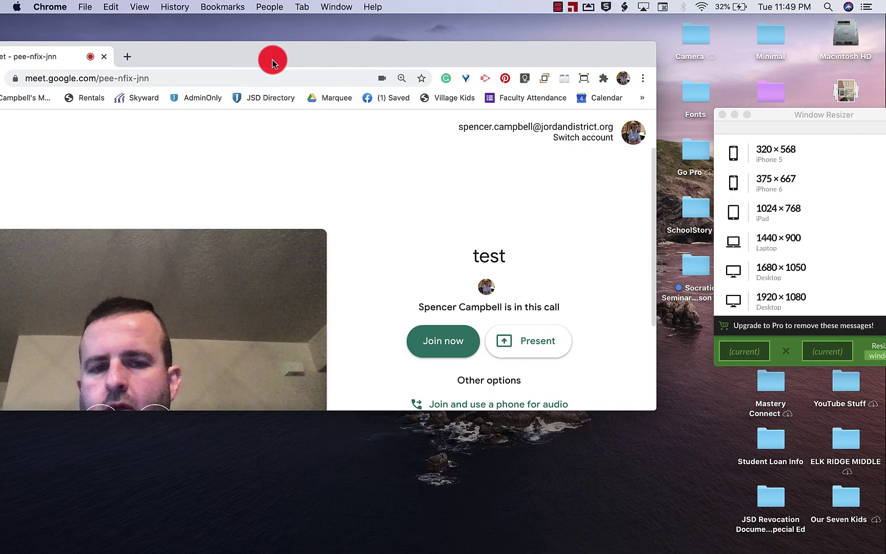
click(545, 78)
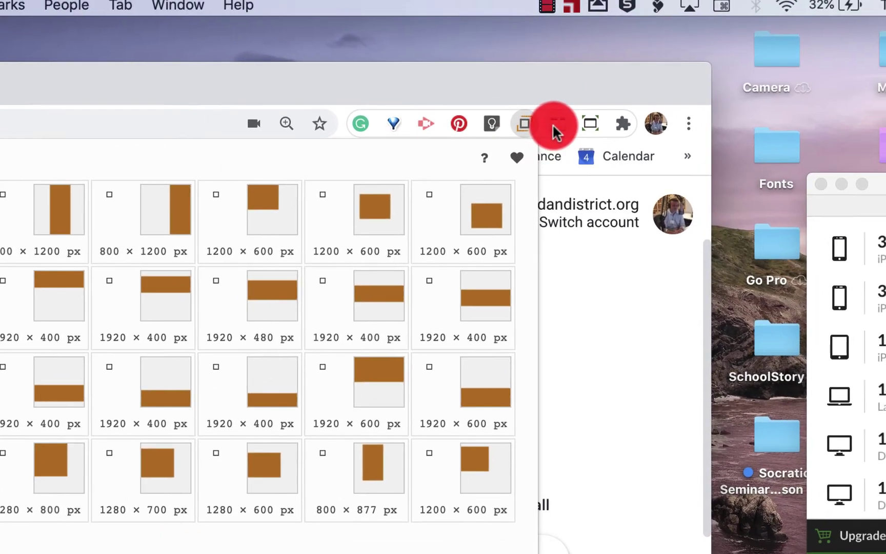
View the Dualless split layouts and Window Resizer presets, then dismiss the popup
click(554, 130)
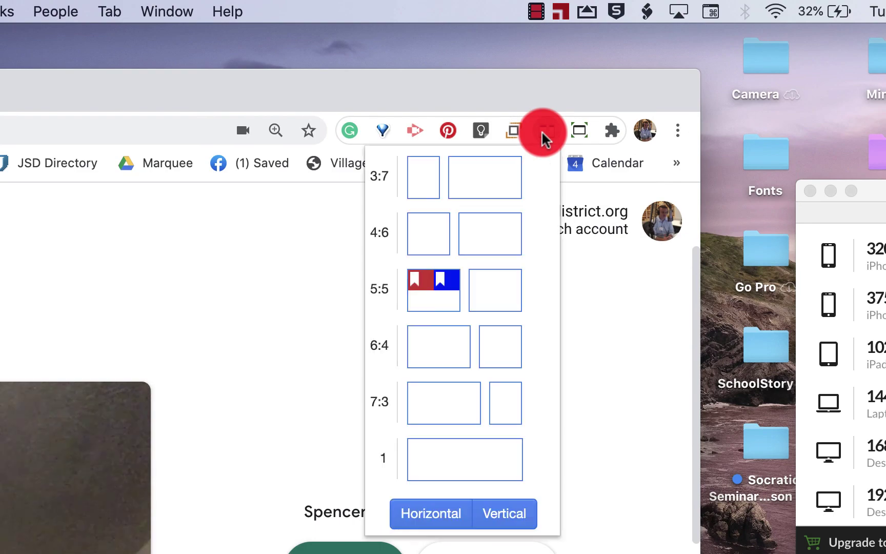
click(576, 133)
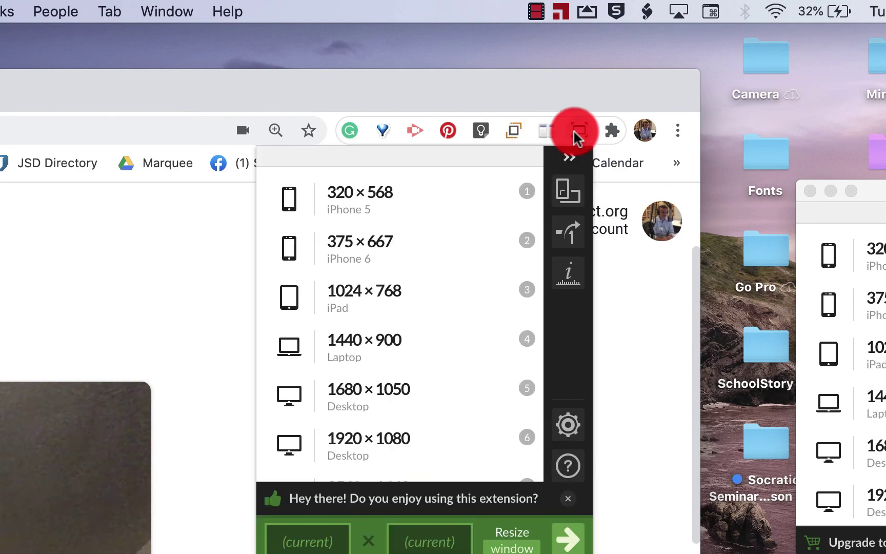
click(383, 92)
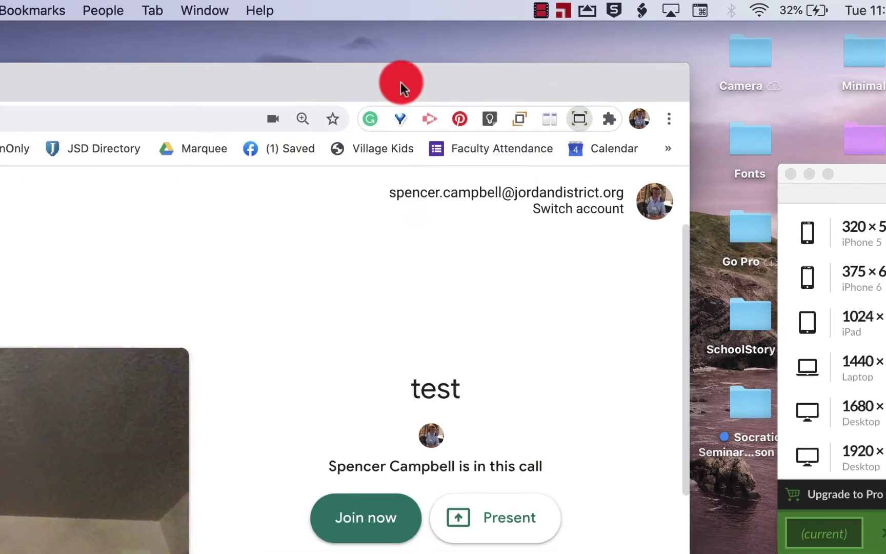